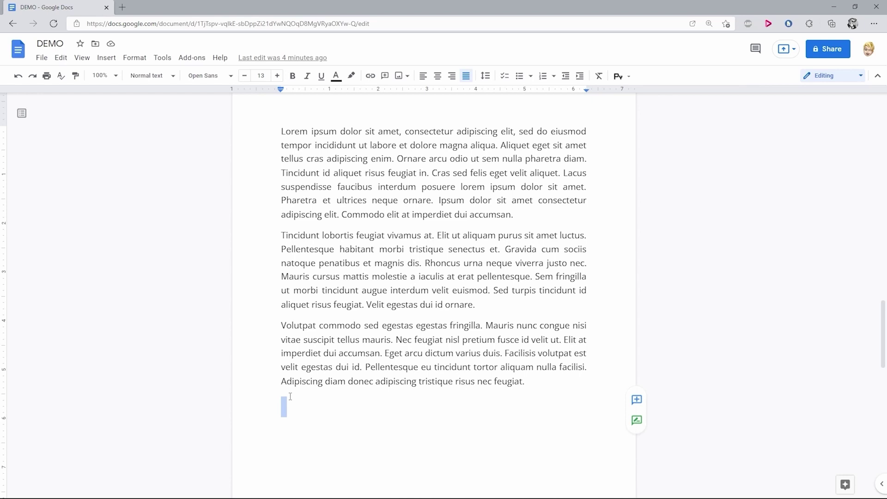
- Open a new blank drawing canvas from Insert > Drawing > New
click(107, 59)
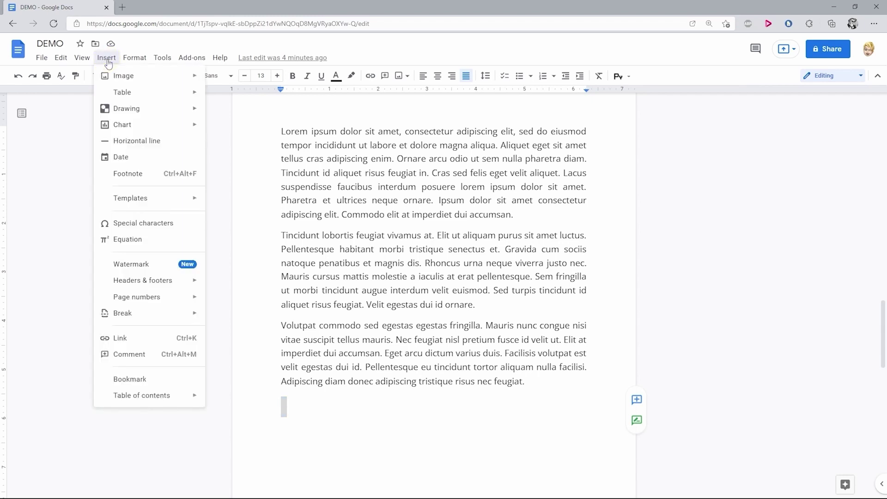
mouse_move(134, 109)
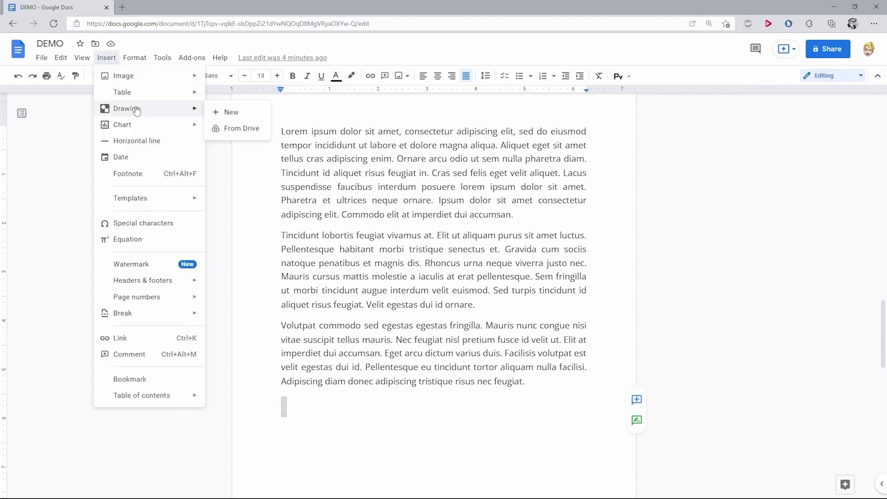
click(214, 113)
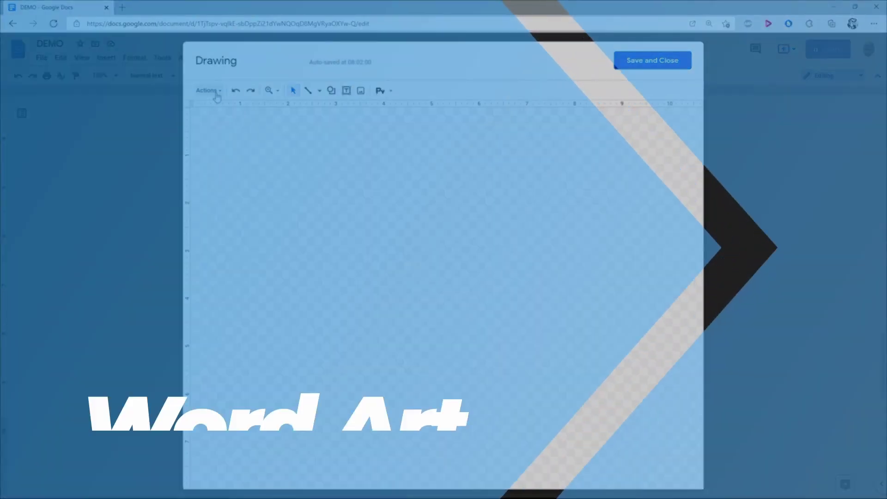
click(209, 91)
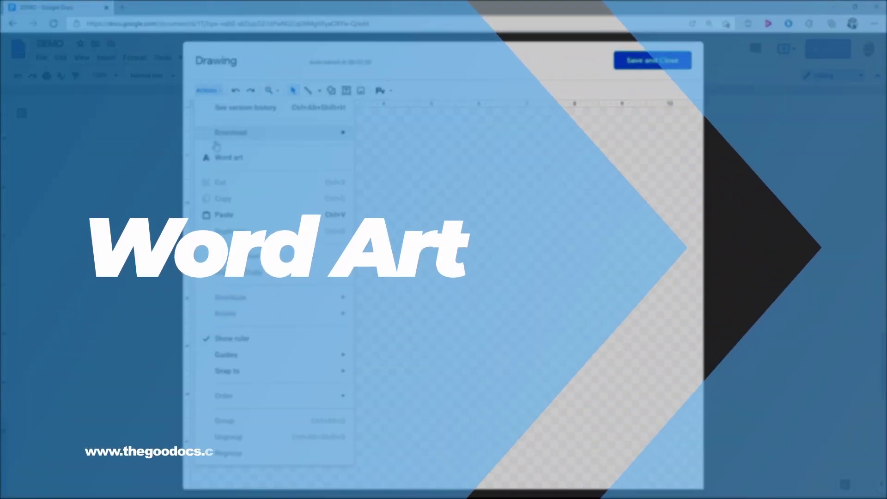
click(410, 194)
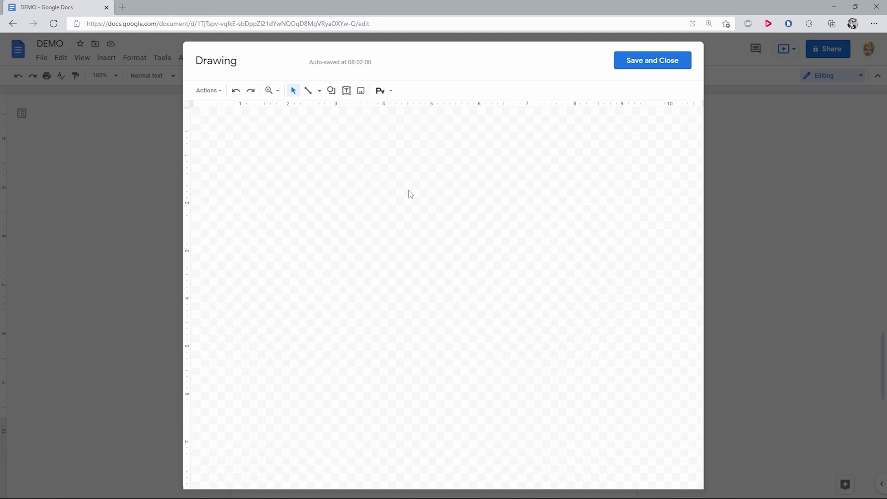
- Add word art reading 'Hello World' to the drawing from Actions > Word art
click(217, 93)
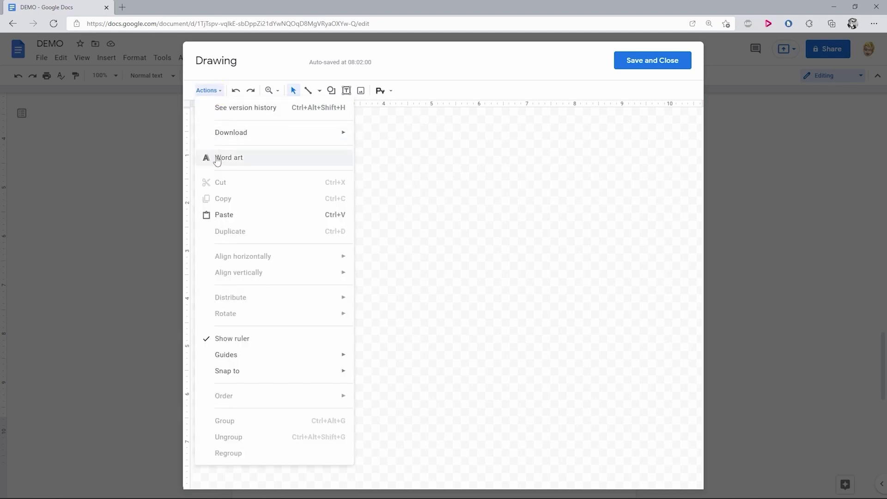
click(217, 159)
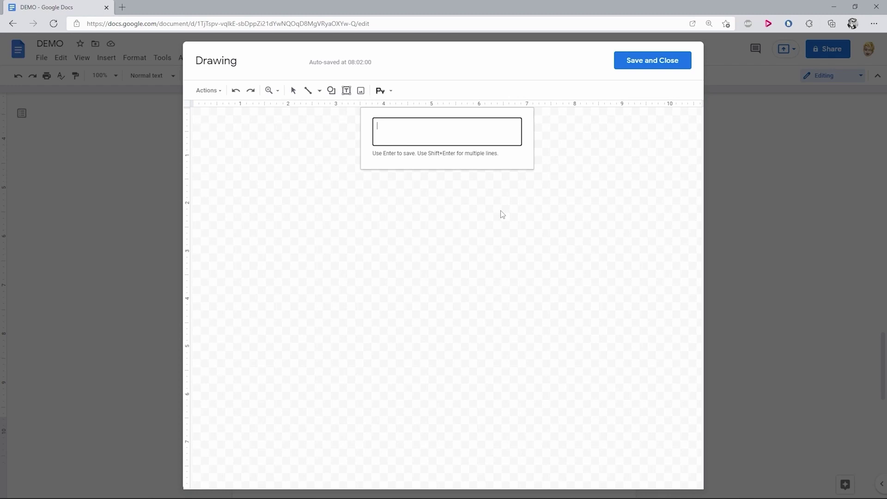
text(Hello World)
key(shift+Return)
key(shift+Return)
key(shift+Return)
key(shift+Return)
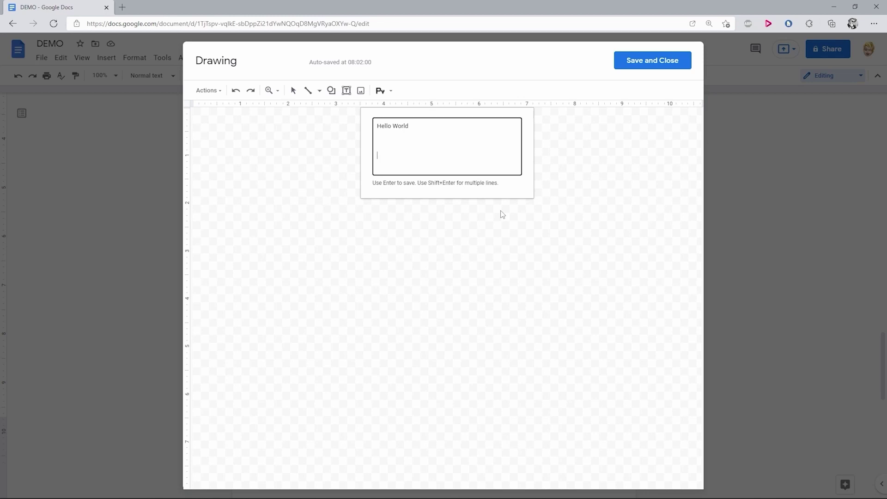
key(Return)
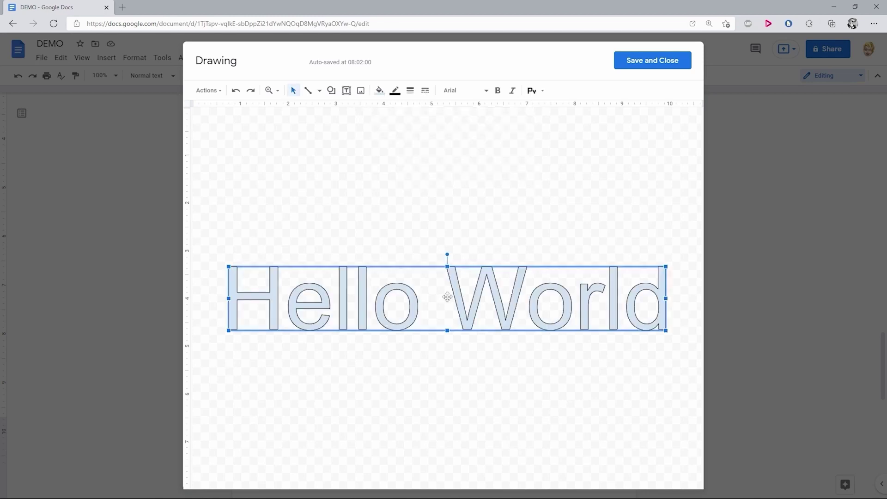
- Move the Hello World word art up, make it slightly narrower and tilt it about 20° clockwise
double_click(378, 296)
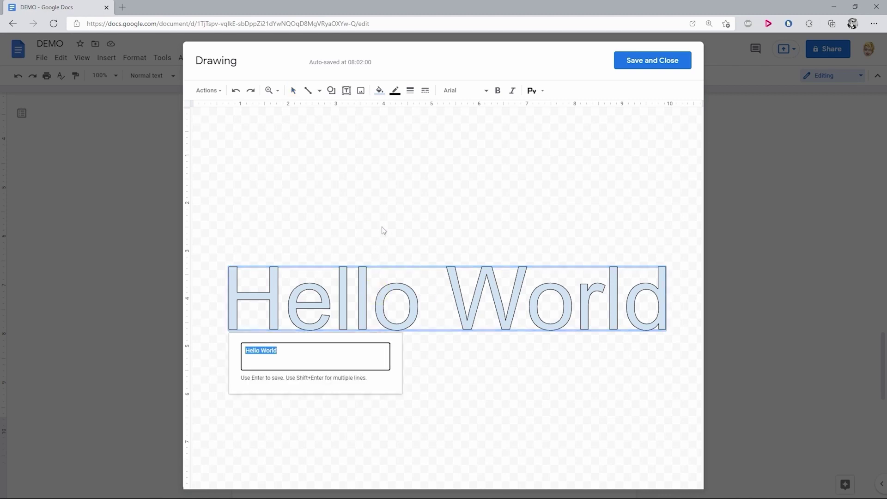
key(Return)
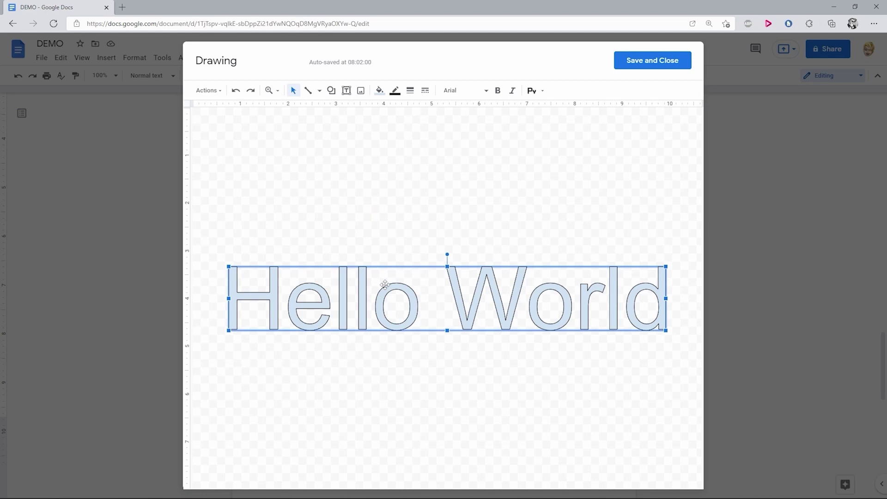
drag(385, 284, 403, 177)
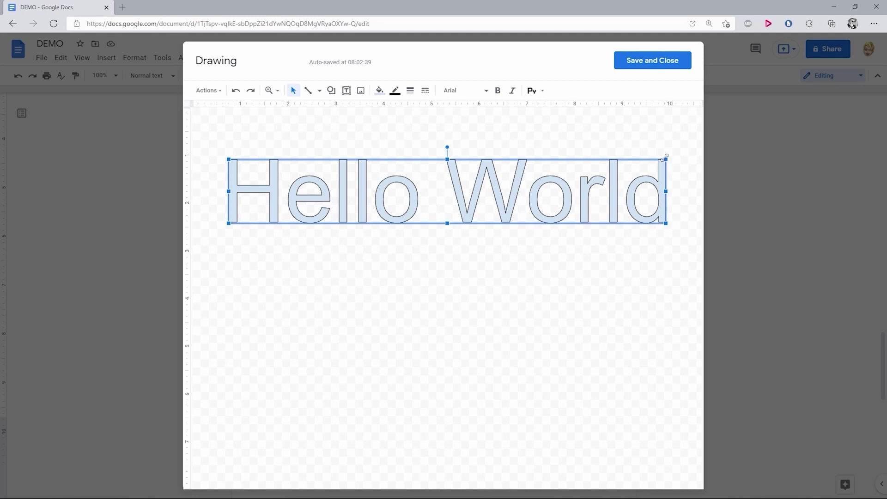
drag(665, 158, 648, 131)
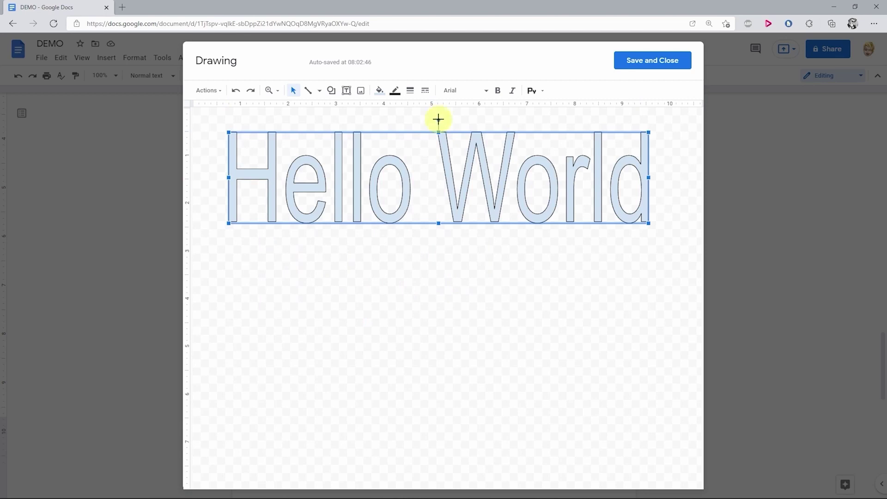
drag(438, 119, 458, 122)
drag(431, 158, 432, 231)
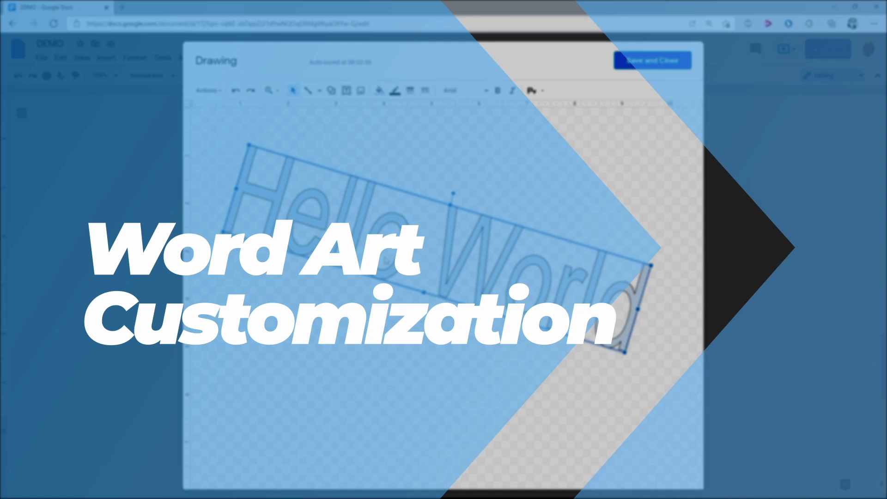
- Give the Hello World word art a black fill and a yellow outline
click(405, 337)
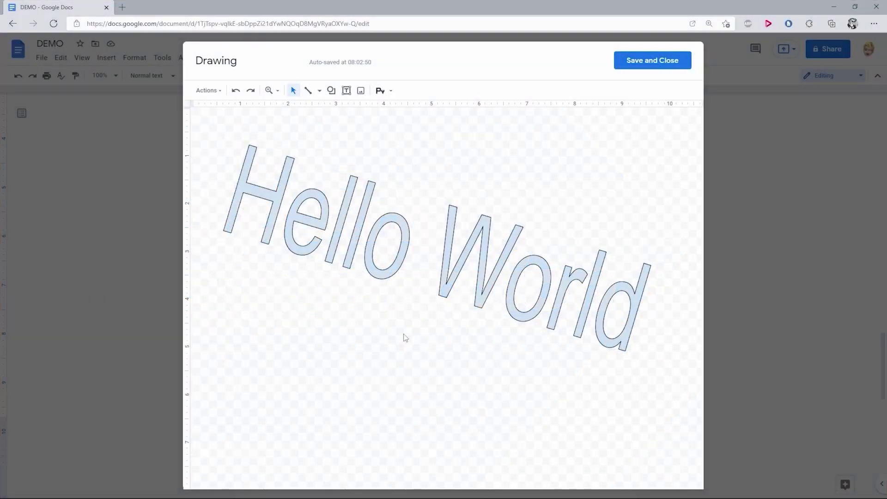
click(384, 257)
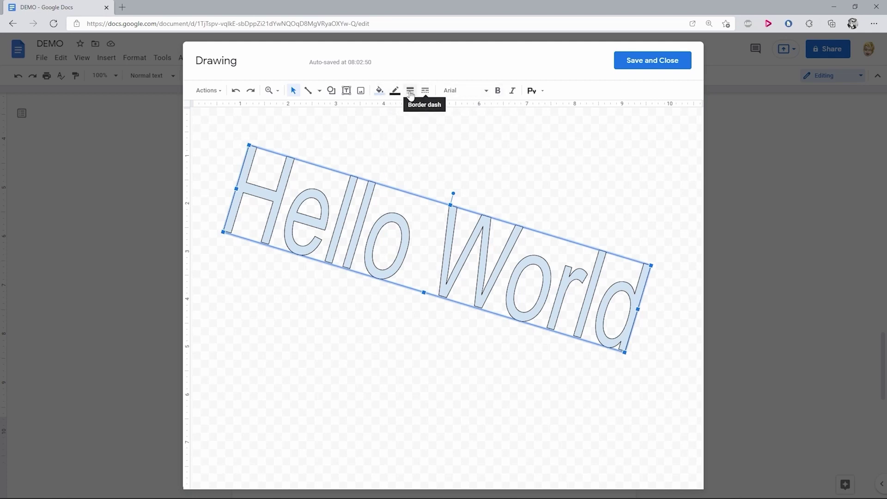
click(379, 90)
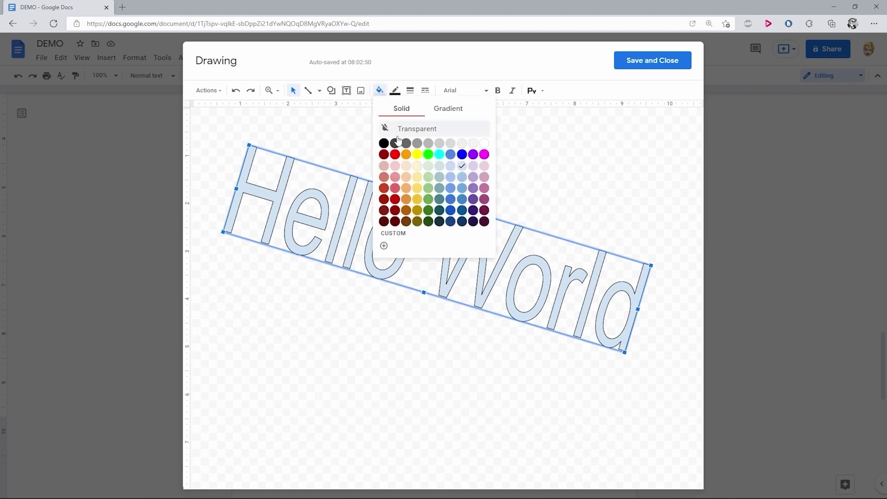
click(385, 143)
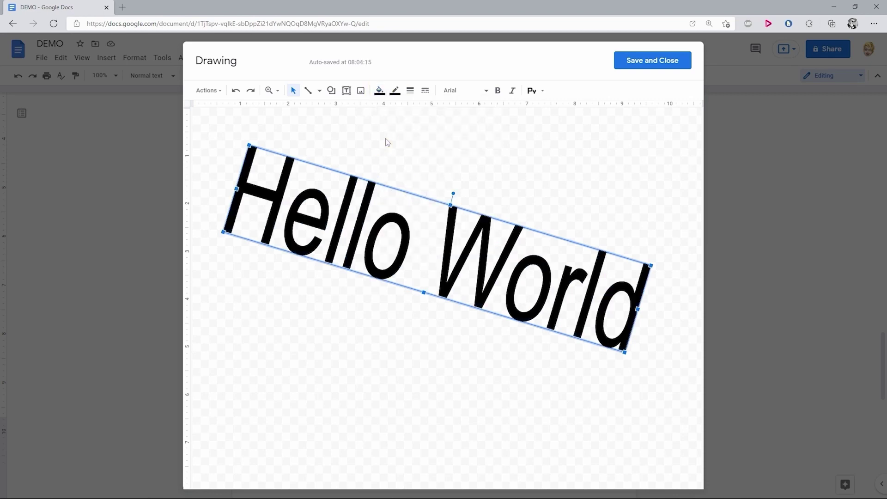
click(395, 90)
click(429, 135)
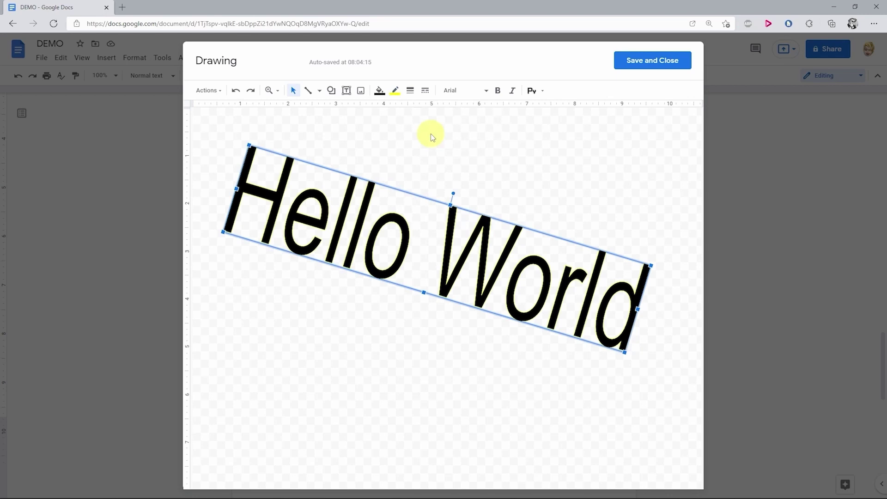
- Make the word art's yellow outline thicker and dashed
click(410, 90)
click(429, 156)
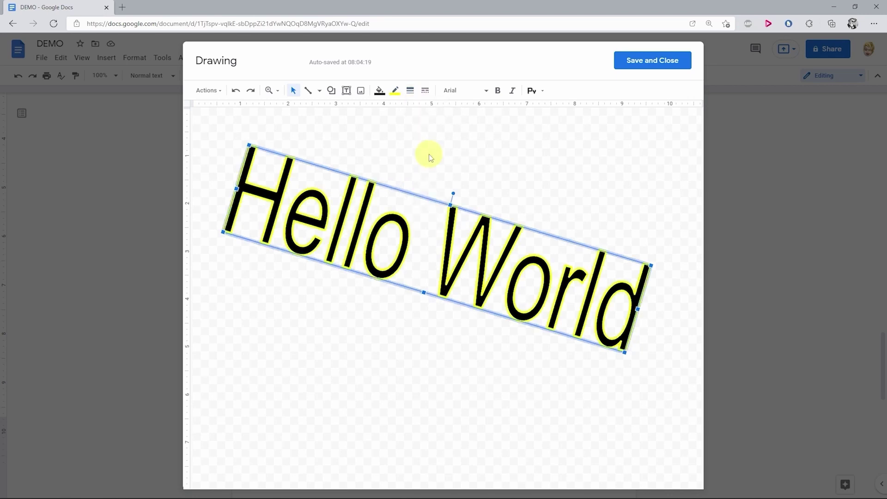
click(425, 90)
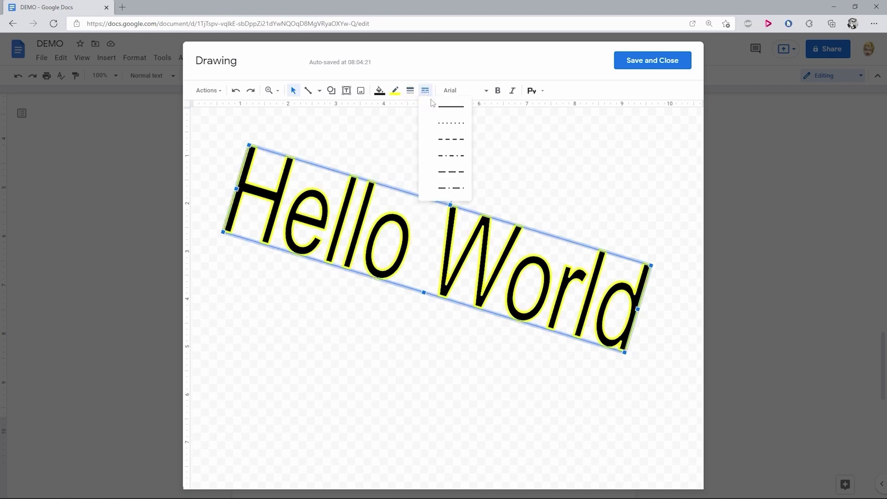
click(443, 138)
click(471, 171)
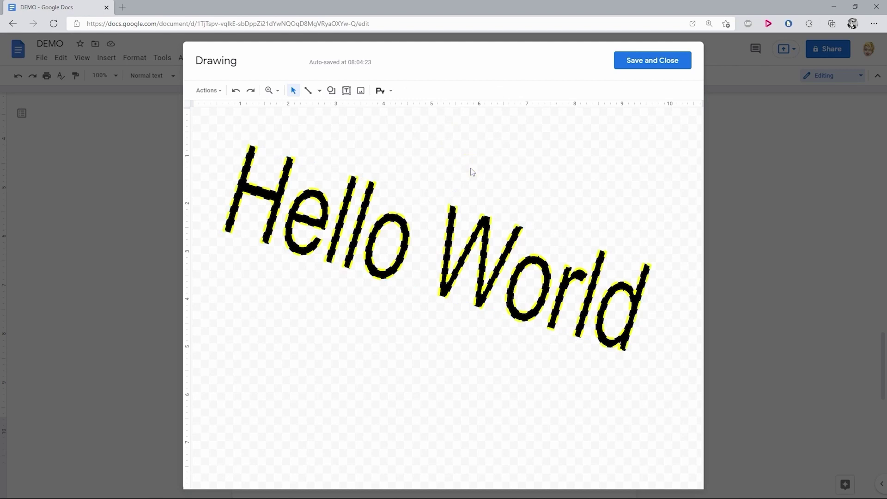
click(438, 225)
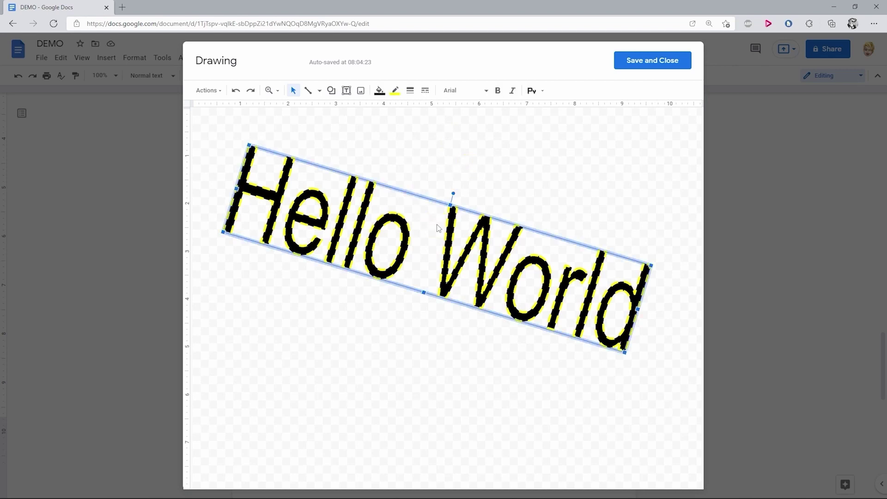
- Add Lobster from the full font catalogue and apply it to Hello World
click(454, 91)
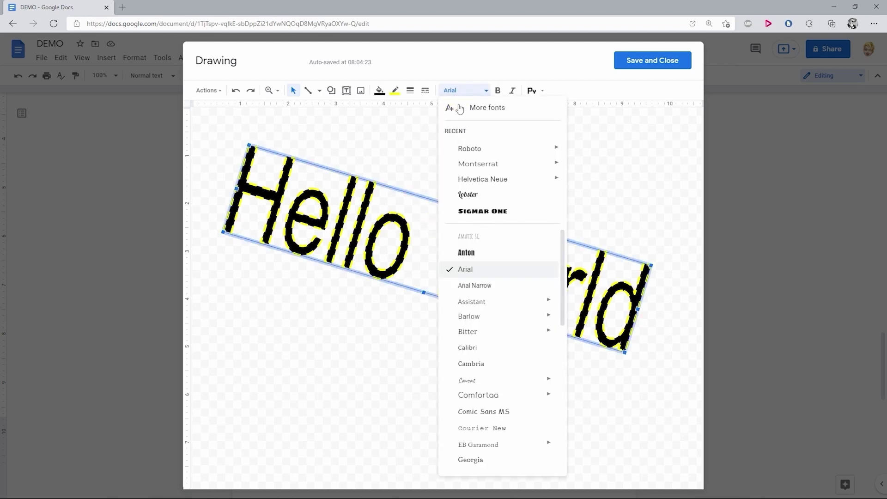
scroll(485, 305, down, 2)
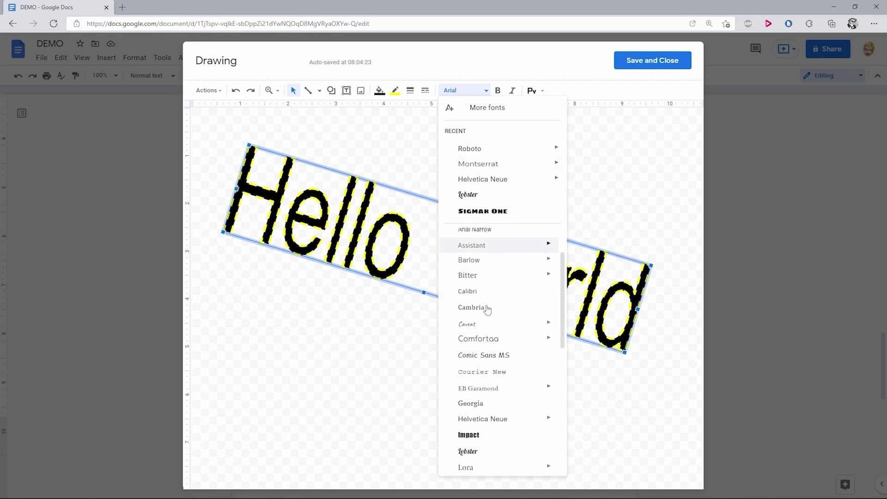
scroll(486, 307, down, 3)
scroll(485, 308, up, 5)
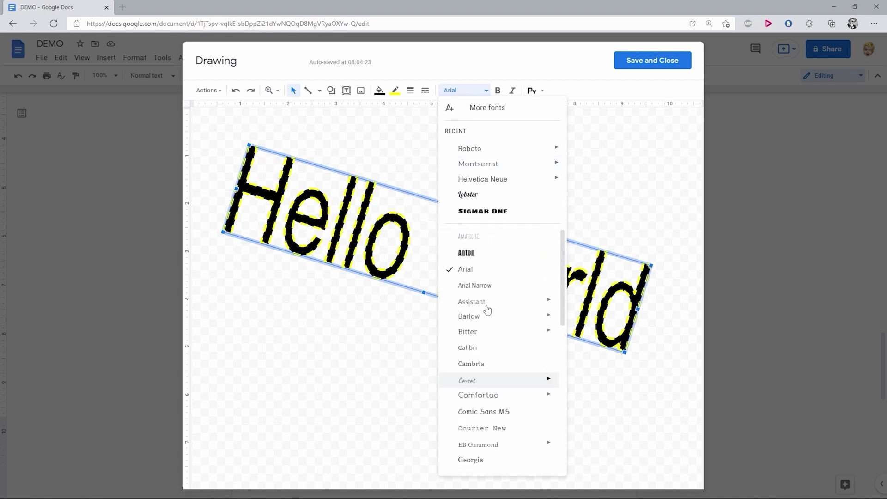
click(481, 107)
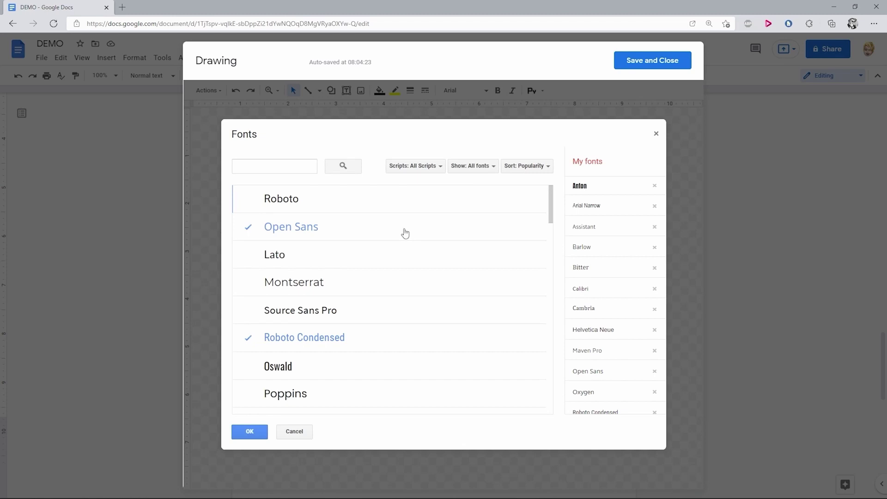
scroll(350, 335, down, 20)
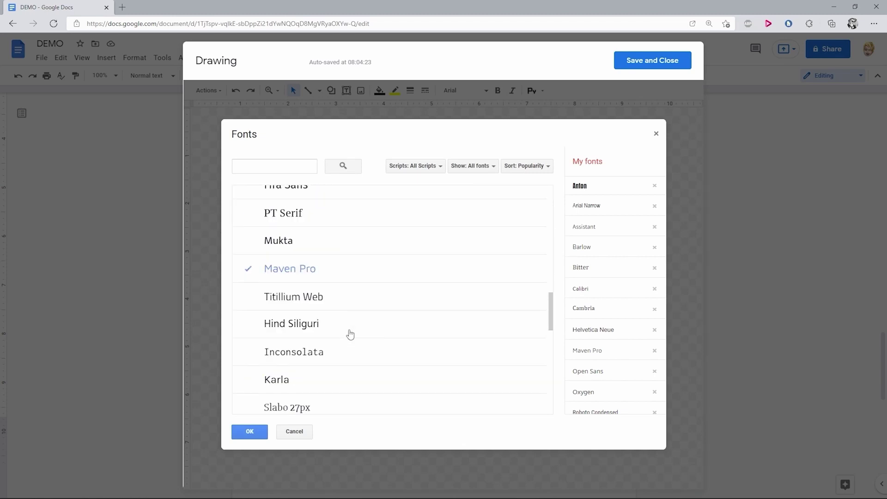
scroll(350, 335, down, 15)
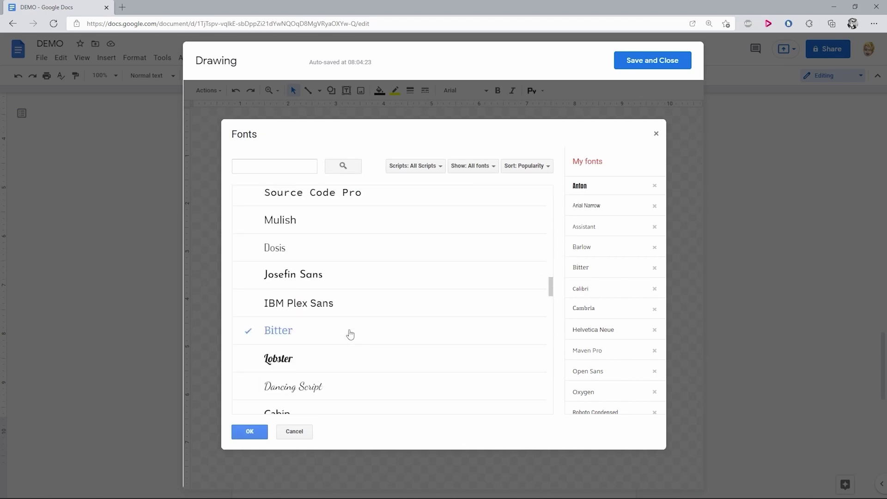
scroll(350, 334, down, 1)
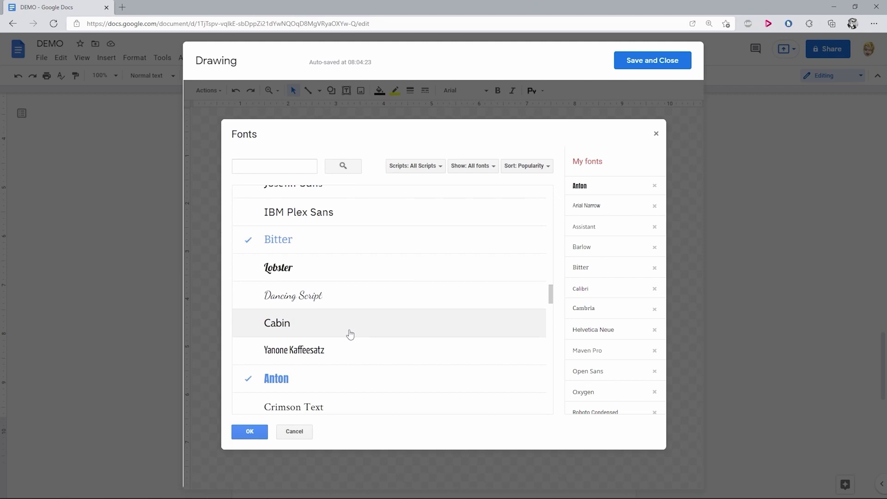
click(358, 275)
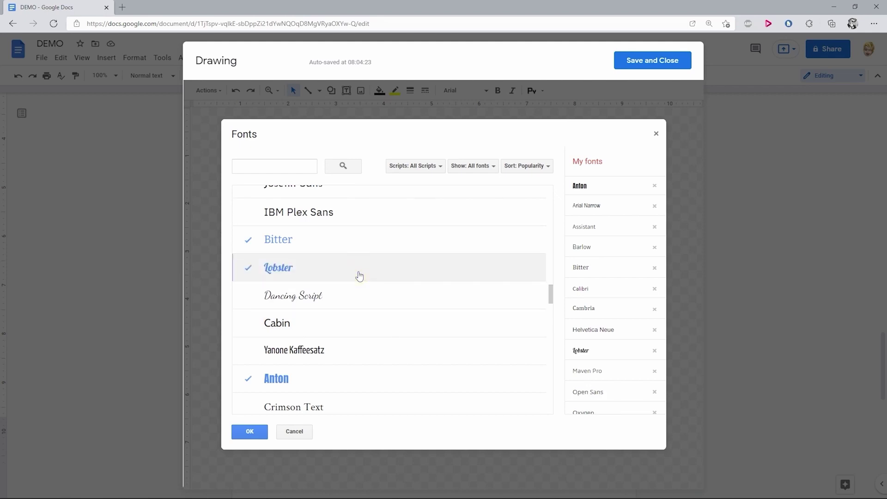
click(265, 437)
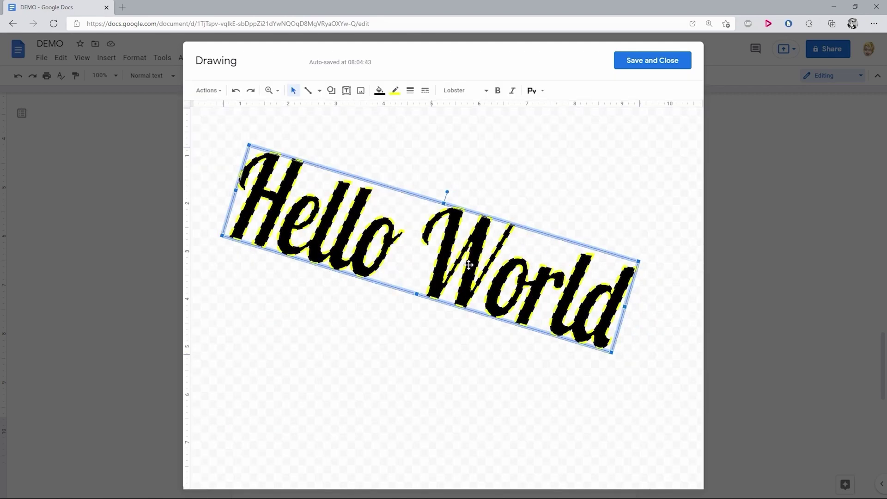
- Nudge the Hello World text down-right and make it bold and italic
drag(468, 265, 473, 281)
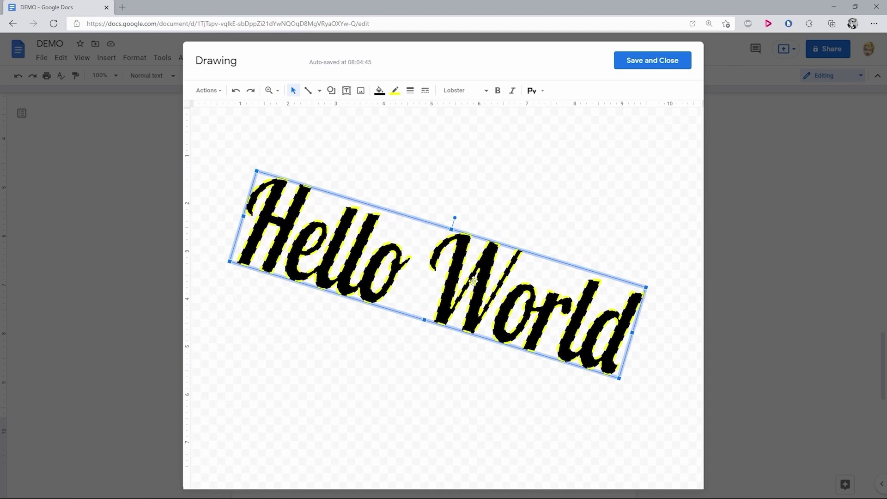
click(497, 91)
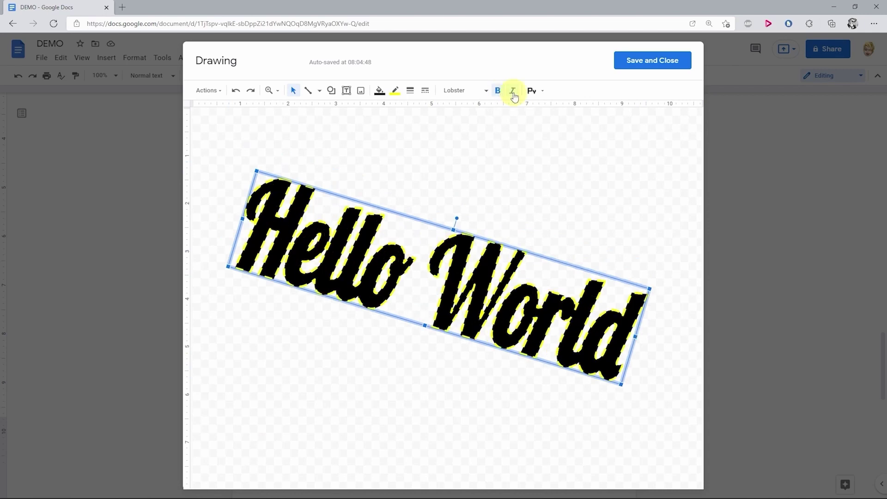
click(513, 92)
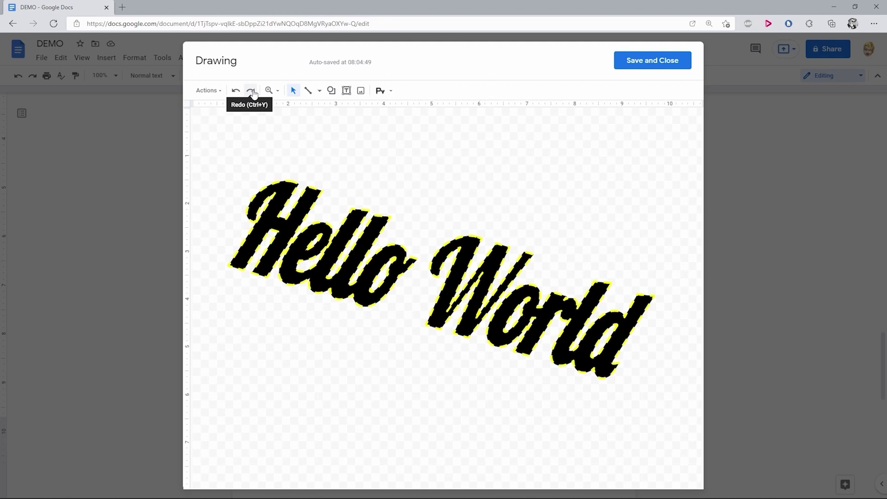
- Turn on guides on the canvas with View > Guides > Show guides
click(270, 91)
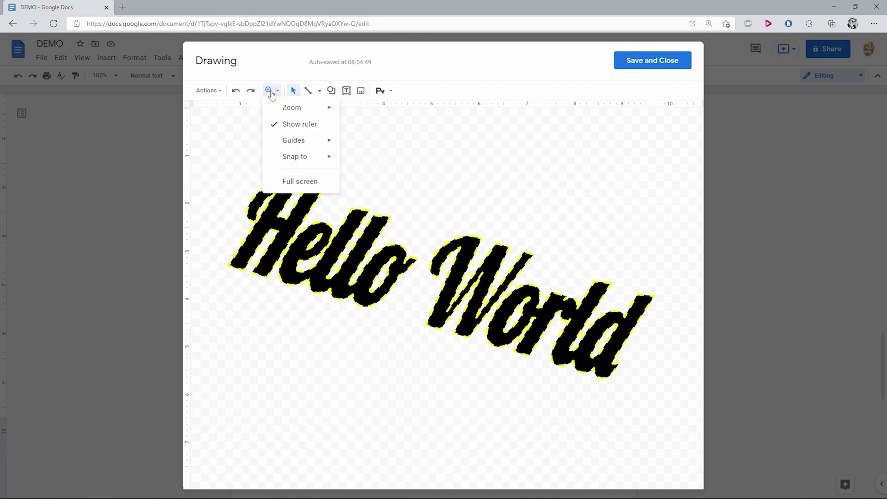
mouse_move(289, 109)
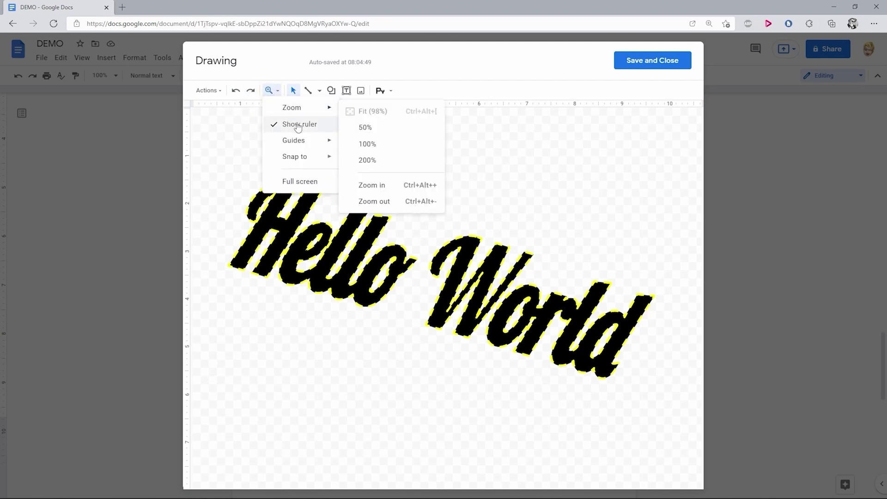
mouse_move(303, 143)
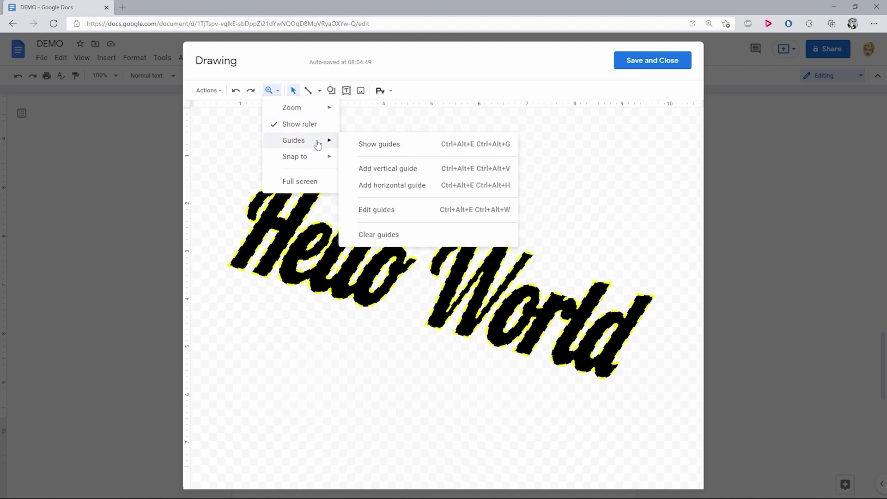
click(363, 143)
click(269, 91)
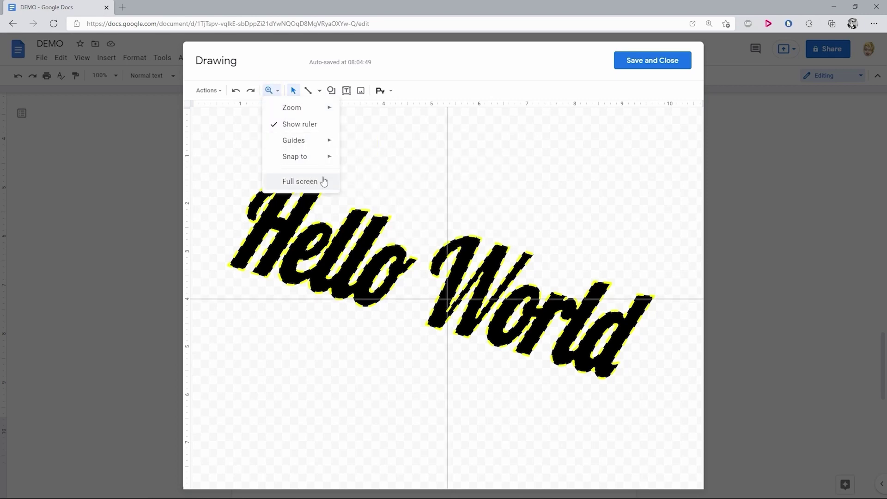
click(388, 164)
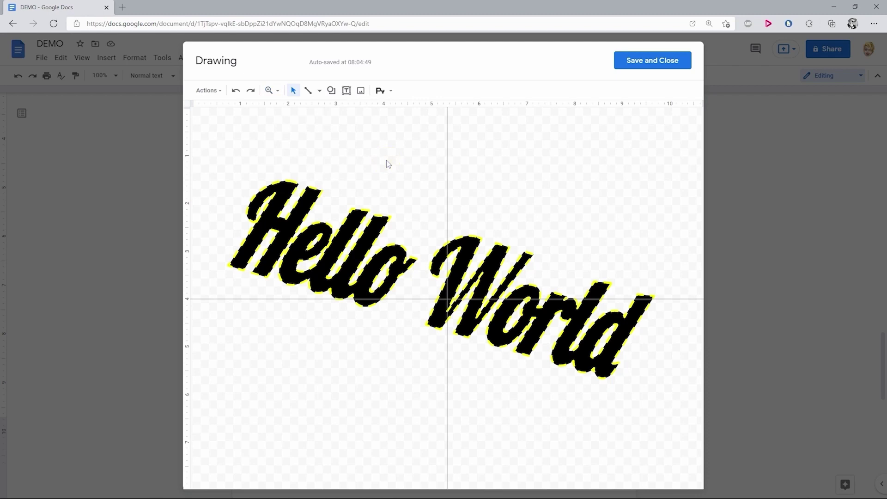
- Draw a thin line and a short diagonal line below Hello World, deleting a stray long line
click(308, 91)
mouse_move(244, 334)
mouse_down()
mouse_move(335, 352)
mouse_move(416, 393)
mouse_up()
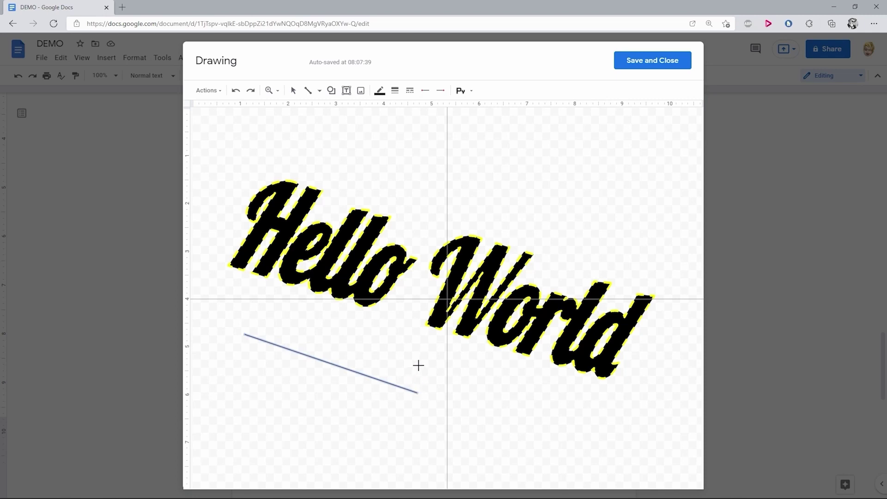
drag(420, 365, 468, 412)
click(387, 385)
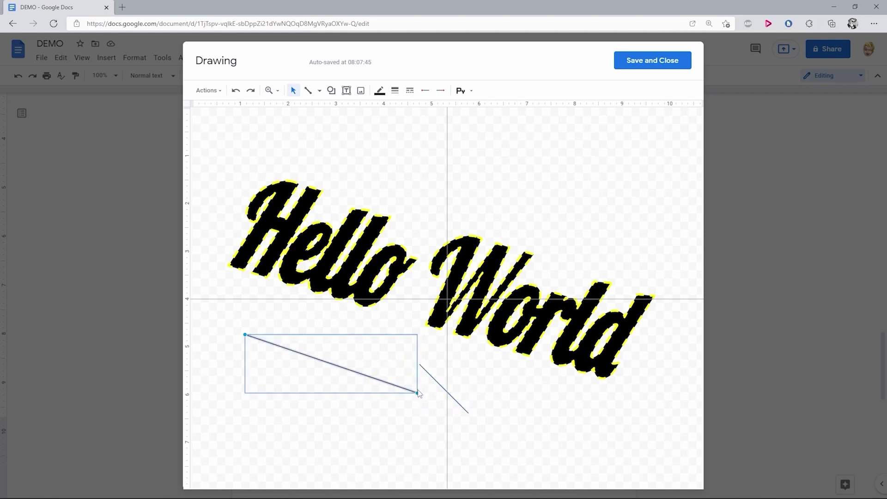
drag(417, 392, 535, 413)
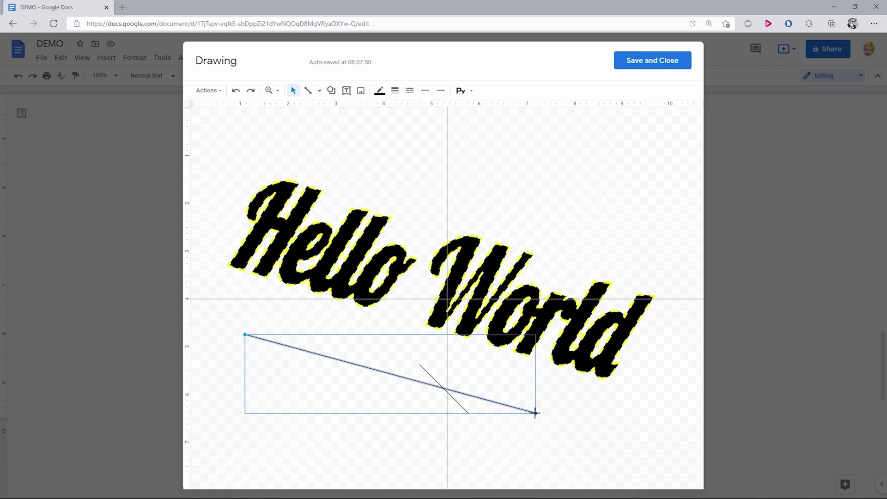
key(Delete)
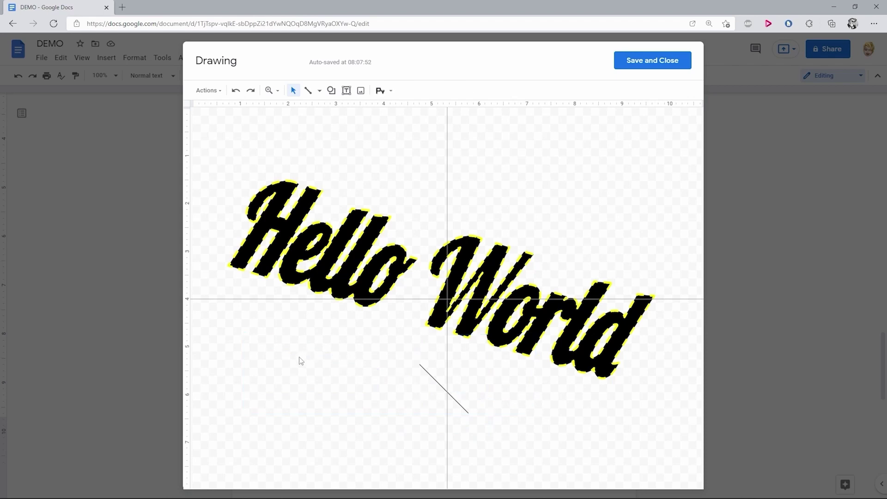
- Turn the short line into a red arrow with a round-dot start, extended to the left
click(433, 378)
click(380, 90)
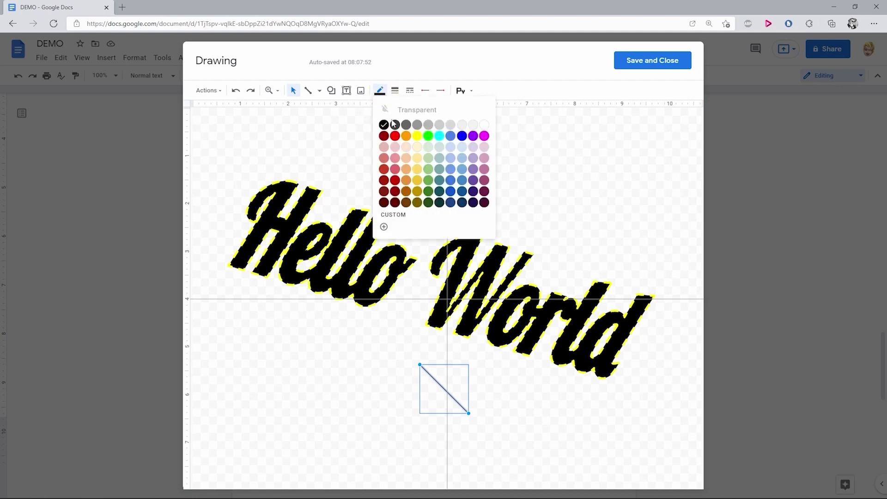
click(396, 137)
click(395, 91)
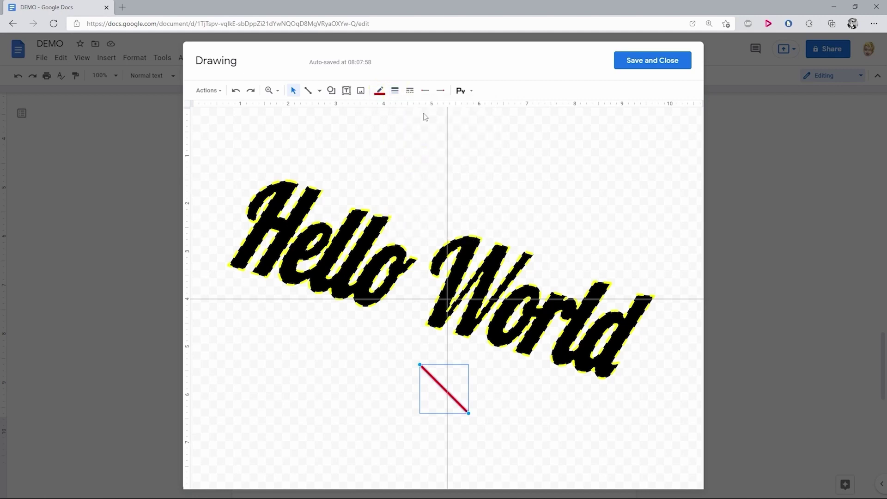
click(441, 91)
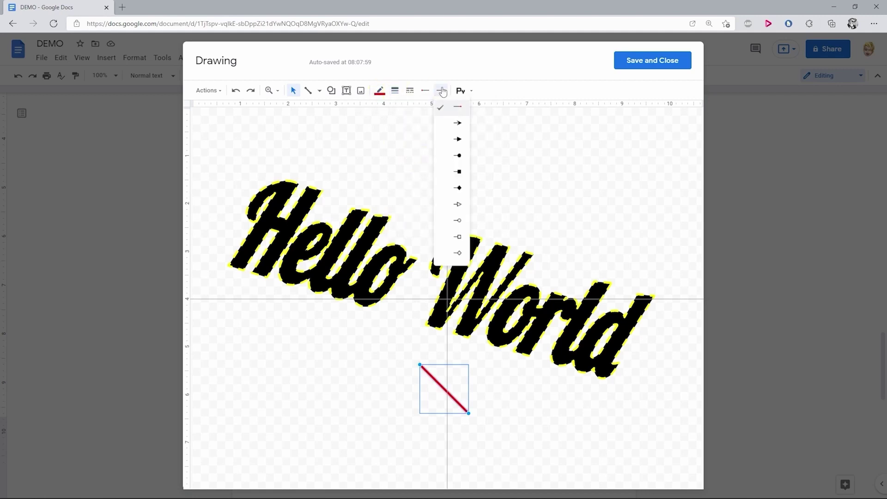
click(457, 123)
click(425, 90)
click(433, 158)
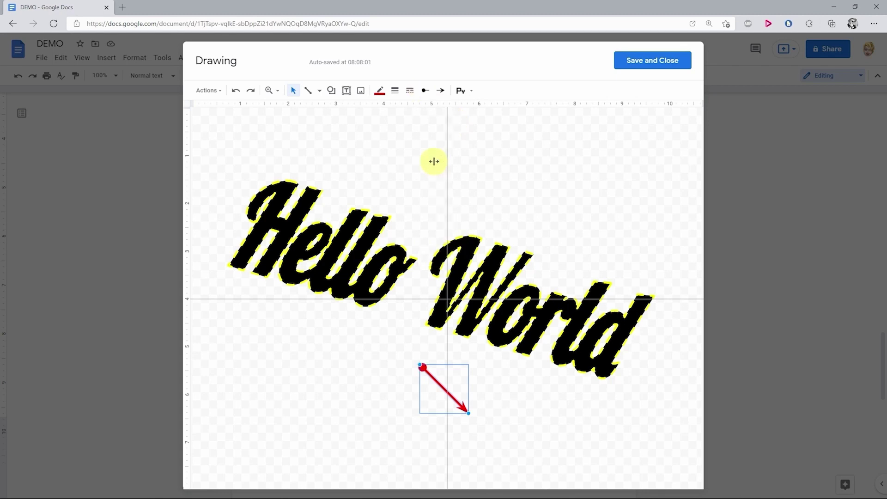
drag(419, 364, 310, 373)
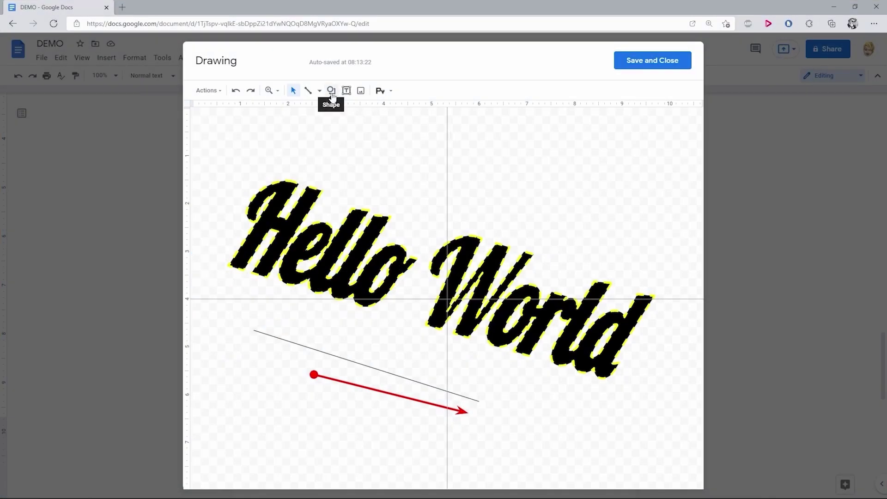
- Pick the rectangle from the Shape tool's Shapes category
click(331, 91)
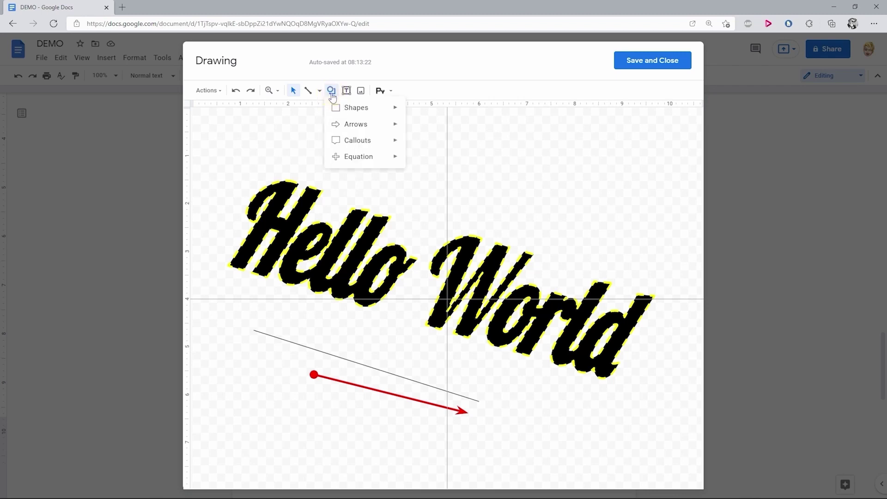
mouse_move(355, 113)
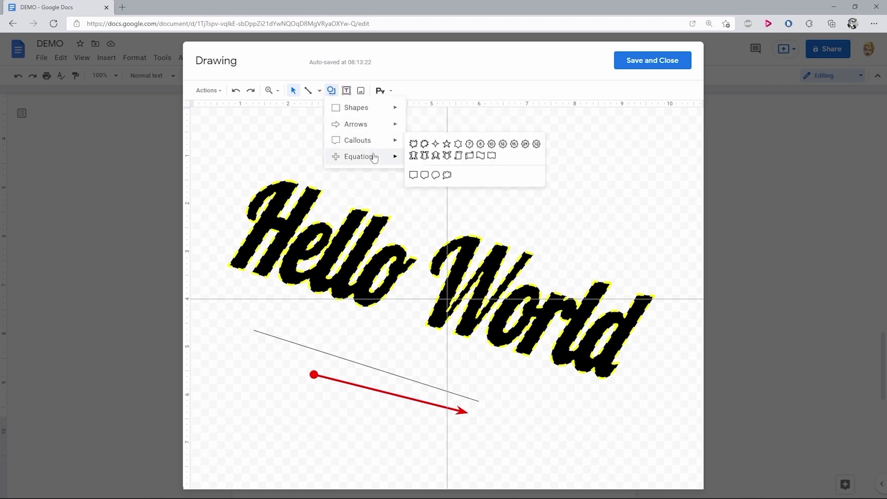
mouse_move(375, 158)
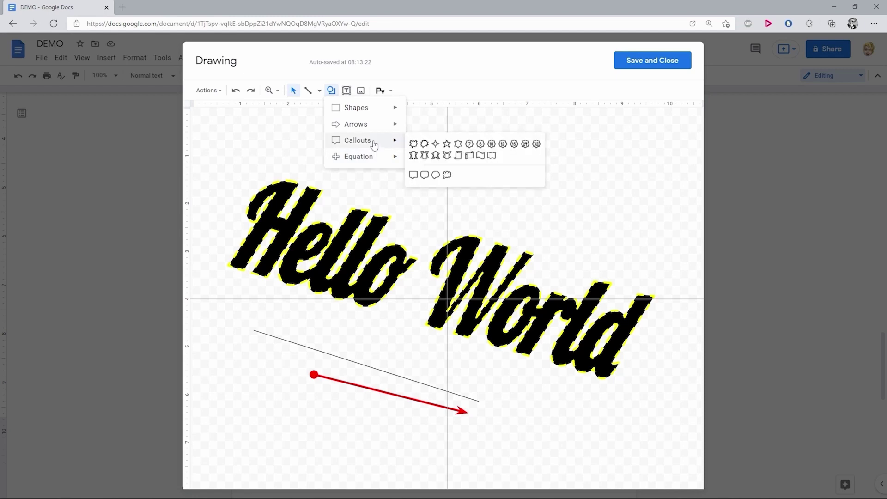
mouse_move(374, 129)
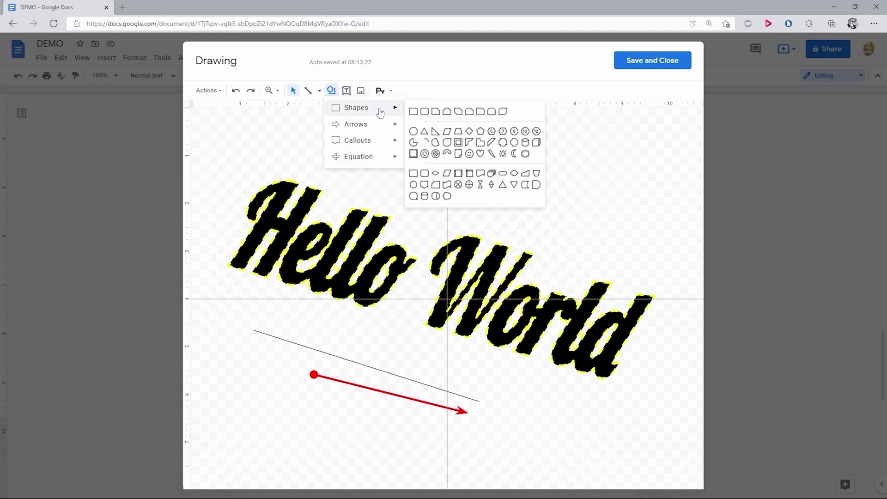
click(413, 111)
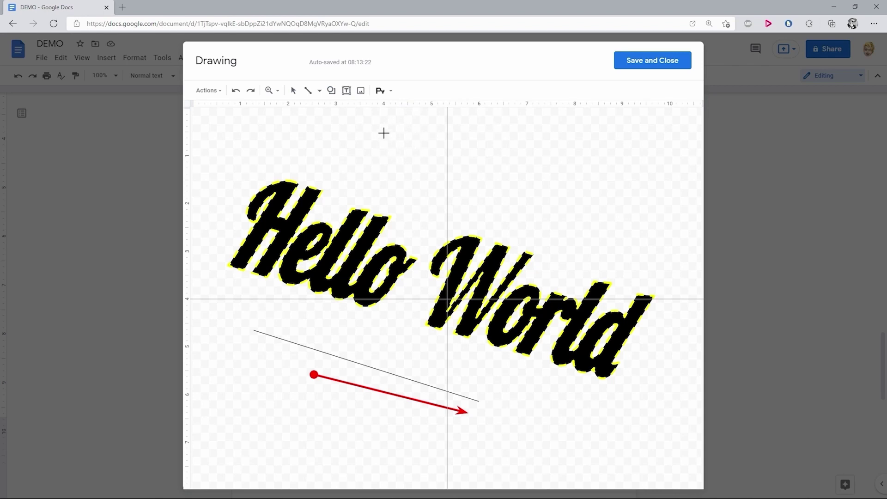
- Draw a rectangle above Hello World, shift it down-right and tilt it slightly counter-clockwise
click(383, 116)
mouse_move(384, 118)
mouse_down()
mouse_move(434, 133)
mouse_move(522, 184)
mouse_move(486, 159)
mouse_move(559, 186)
mouse_move(602, 213)
mouse_up()
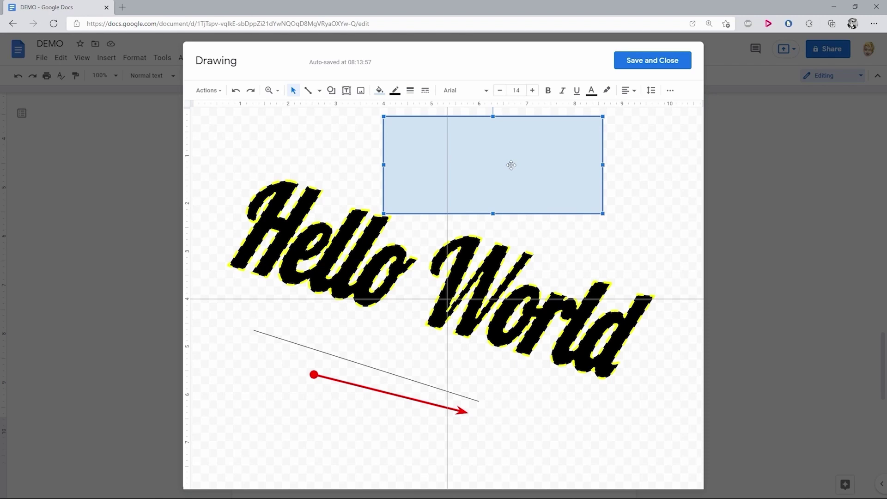
drag(497, 159, 545, 179)
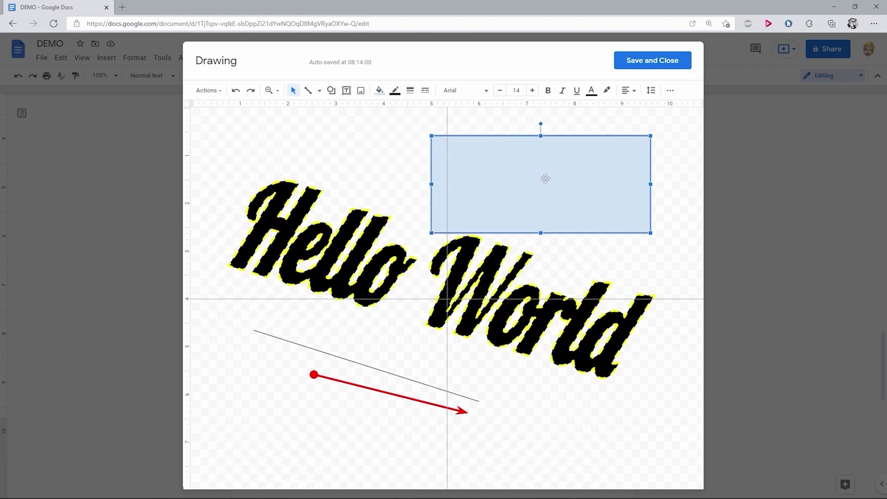
drag(540, 125, 534, 129)
- Fill the rectangle yellow and give it a thicker dashed border
click(379, 90)
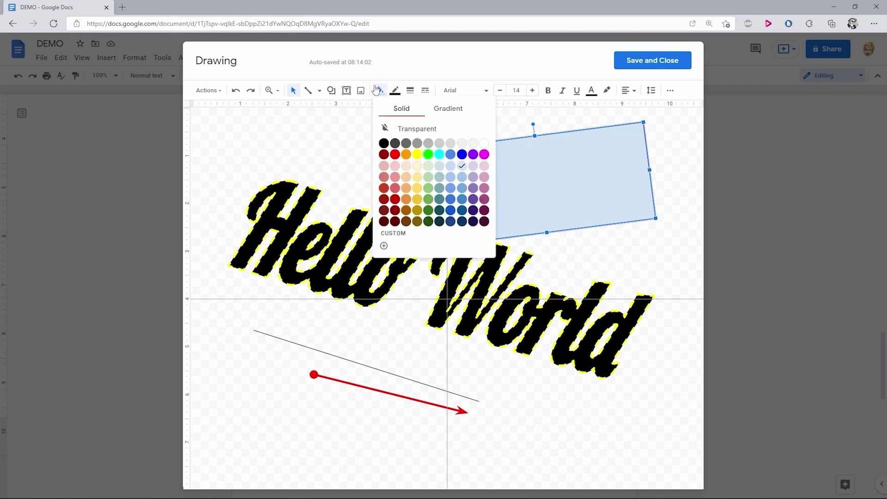
click(417, 154)
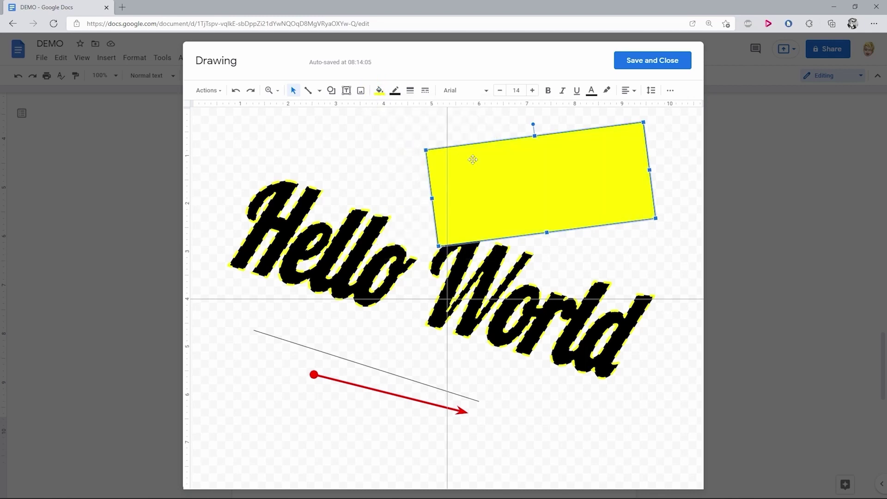
click(407, 94)
click(423, 141)
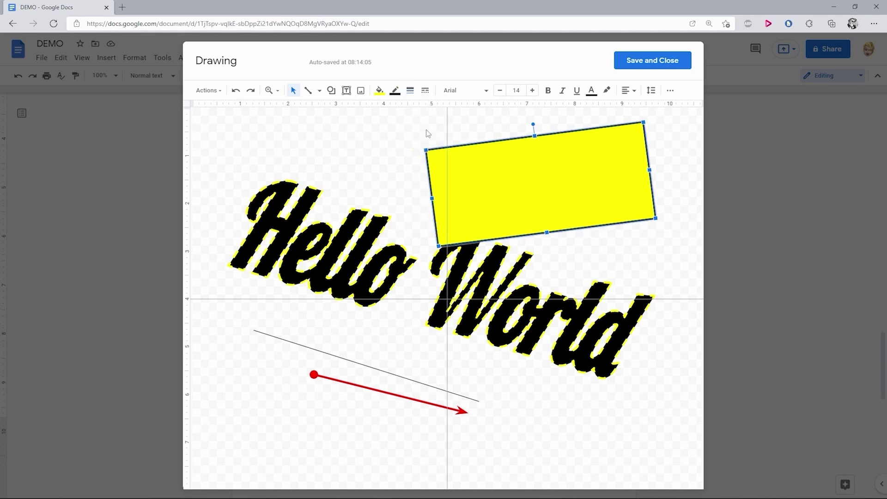
click(425, 91)
click(449, 134)
- Type 'Hello!' inside the yellow rectangle in the Anton font at size 15
double_click(506, 179)
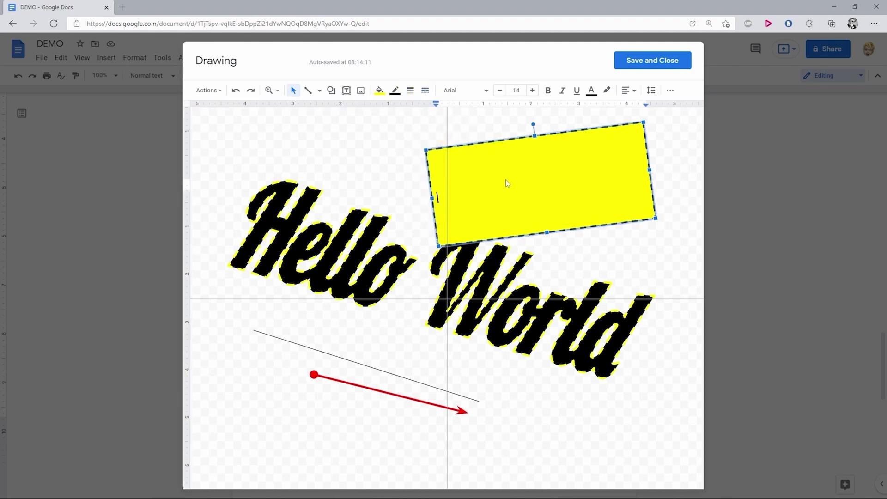
text(Hello!)
click(477, 89)
click(480, 254)
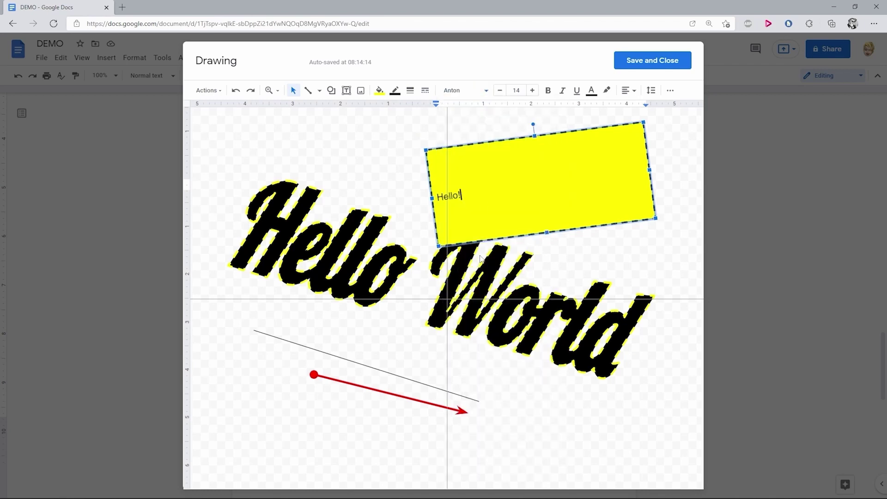
click(532, 91)
- Enlarge Hello! slightly and make it bold, italic, underlined and centred
key(ctrl+a)
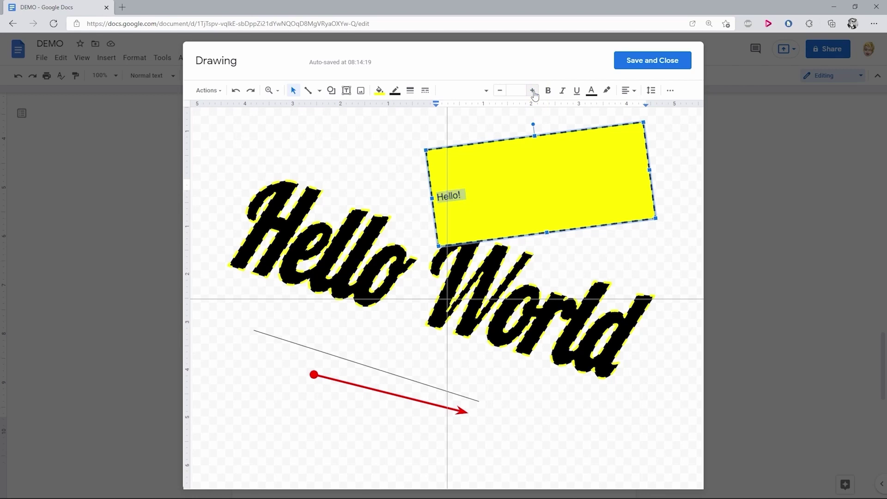
click(533, 91)
click(547, 91)
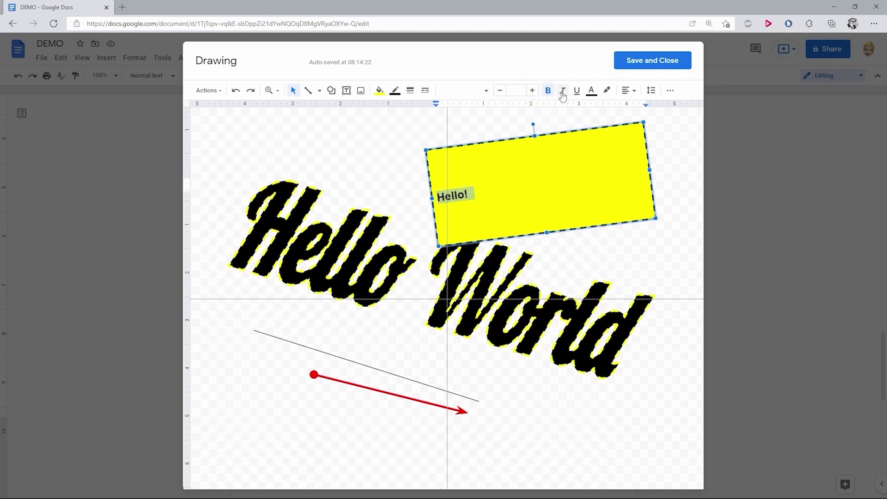
click(562, 91)
click(576, 92)
click(633, 93)
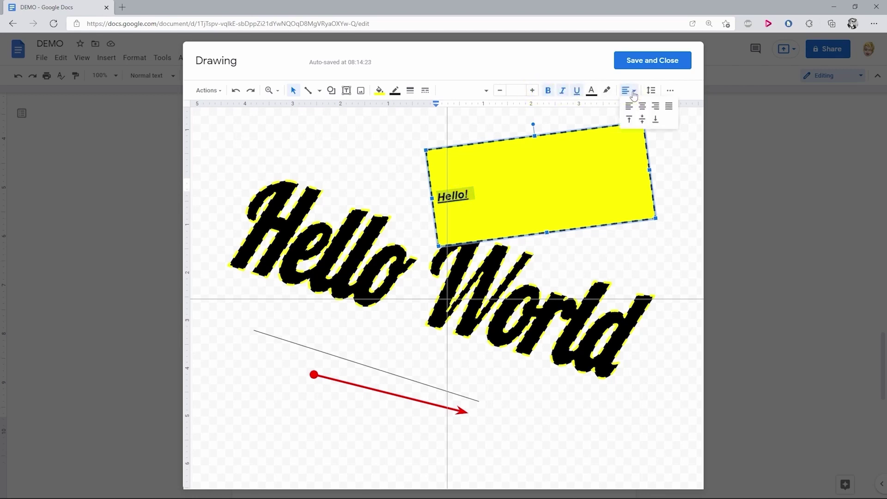
click(642, 106)
click(651, 90)
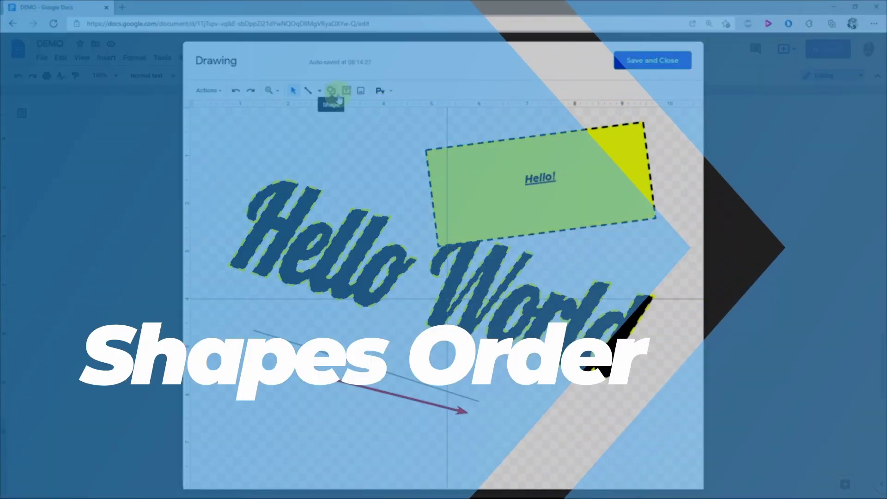
- Draw a rectangle overlapping the yellow box and nudge it slightly right
mouse_move(357, 111)
click(412, 111)
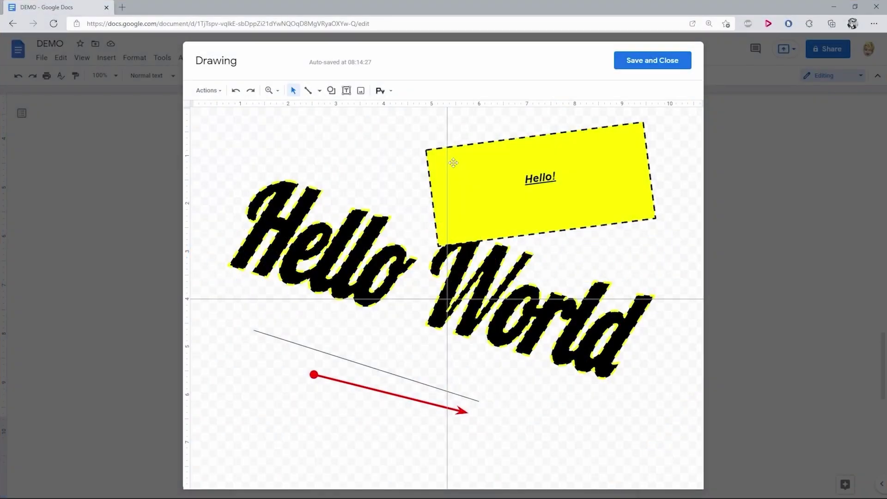
click(332, 90)
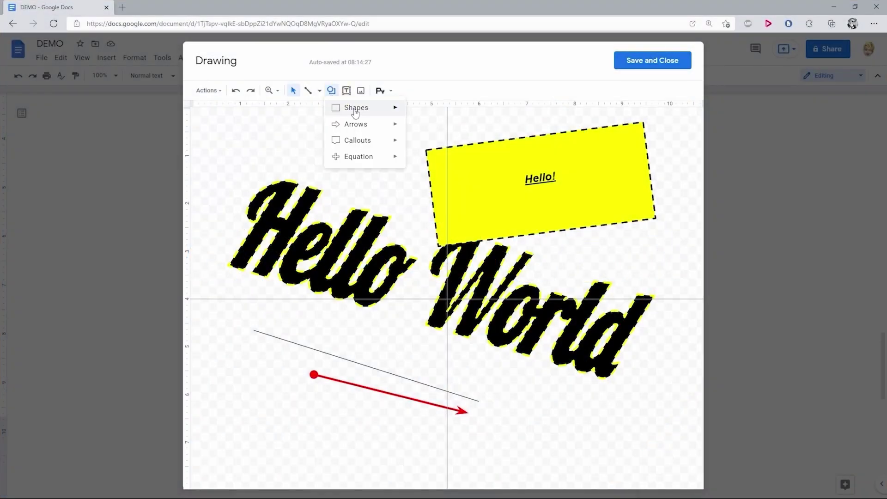
mouse_move(356, 107)
click(414, 113)
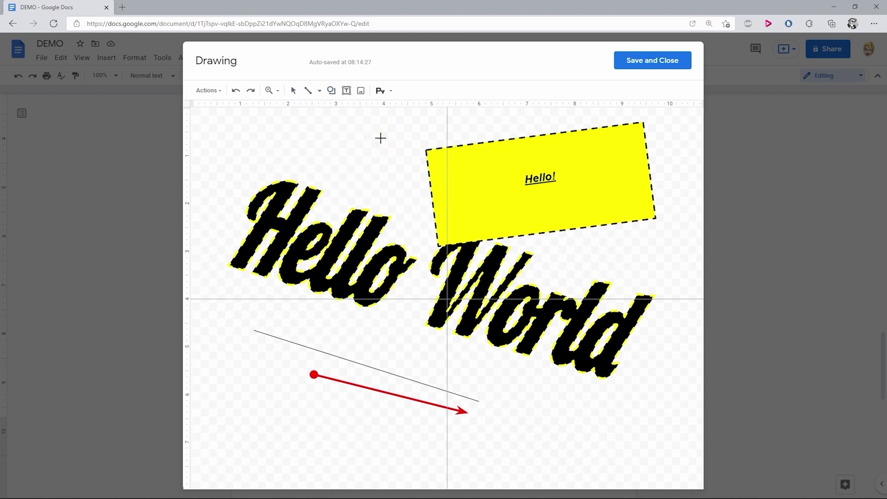
drag(380, 138, 588, 210)
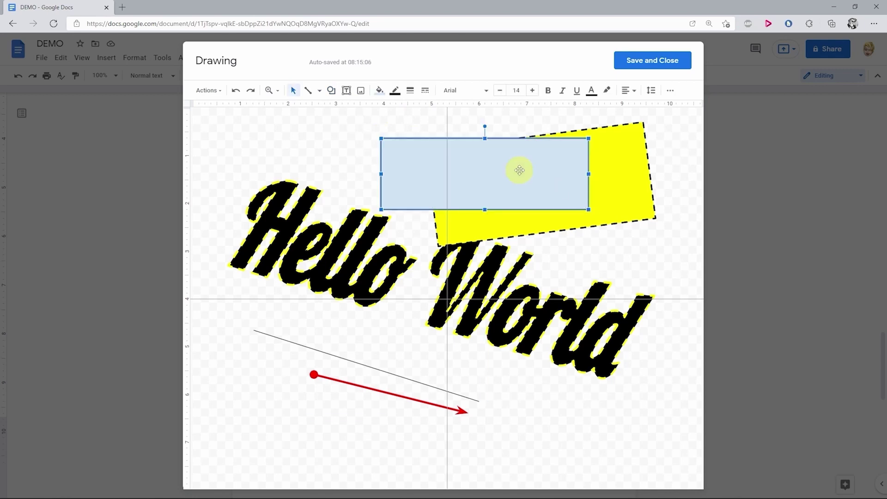
drag(519, 170, 541, 172)
- Reorder the blue rectangle, ending with it brought in front of the yellow box
right_click(540, 172)
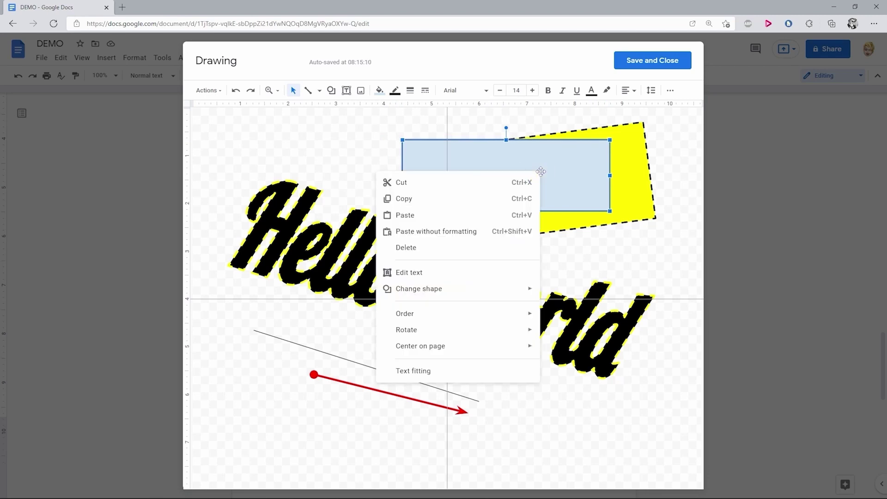
mouse_move(497, 315)
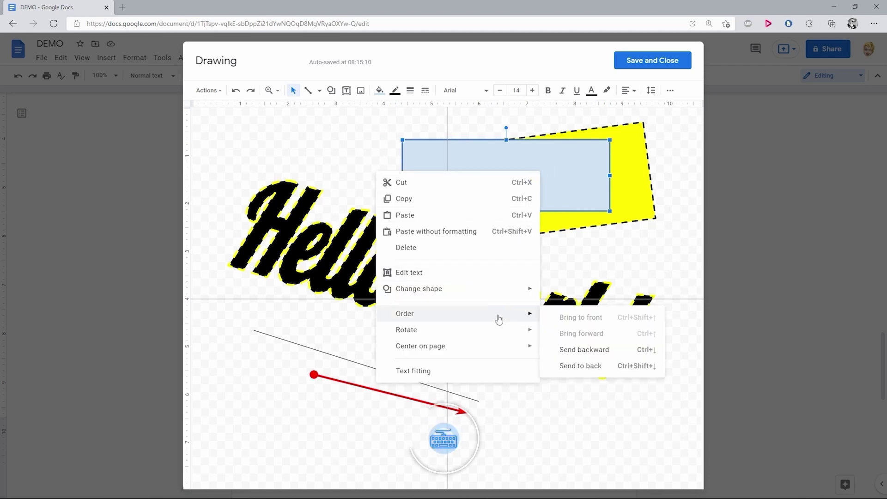
click(573, 365)
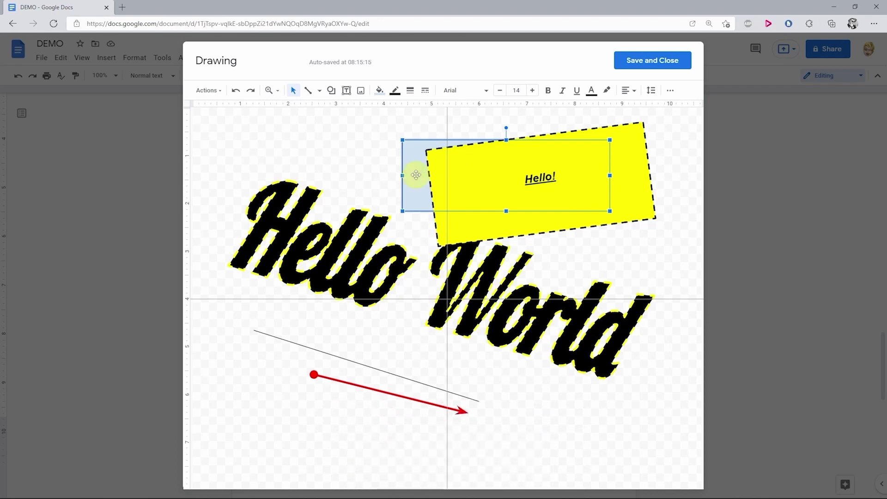
drag(421, 171, 465, 185)
key(ctrl+z)
right_click(414, 187)
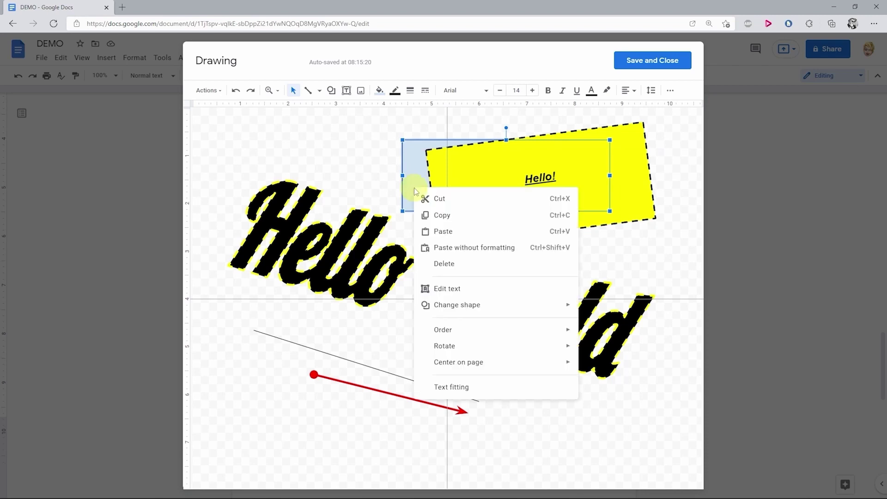
mouse_move(467, 338)
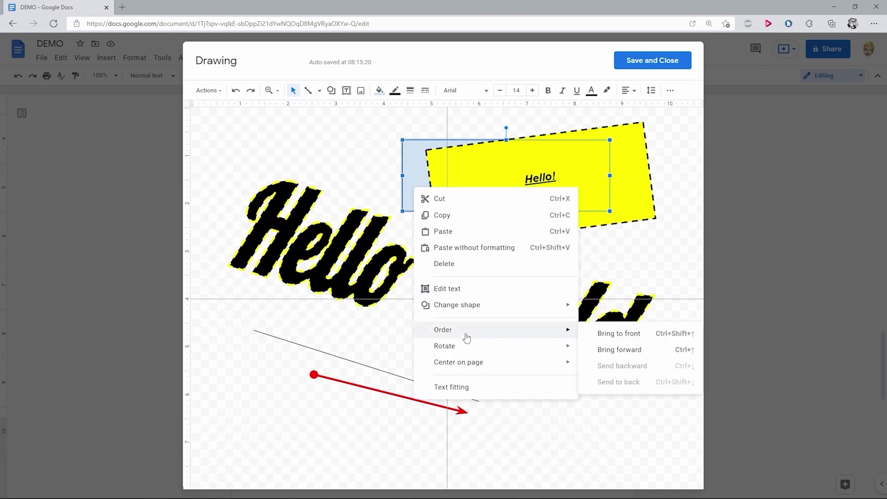
click(602, 335)
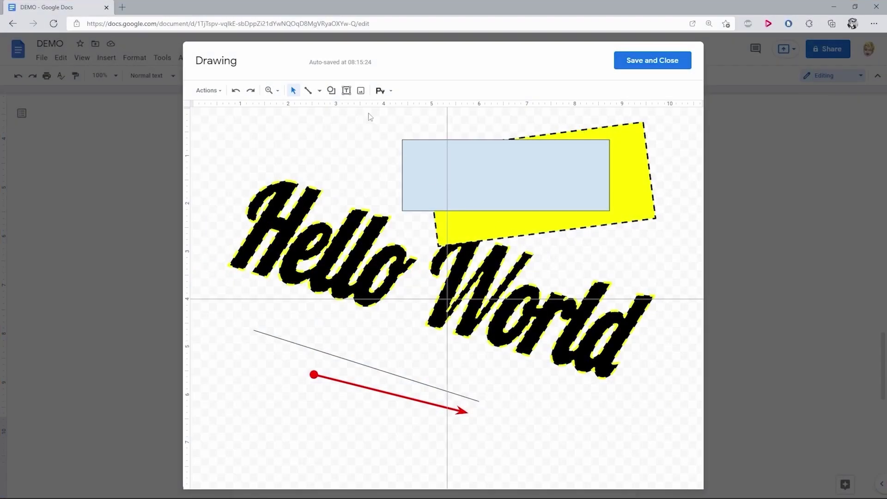
- Draw a wide text box and move it below the red arrow
click(346, 91)
drag(258, 361, 565, 446)
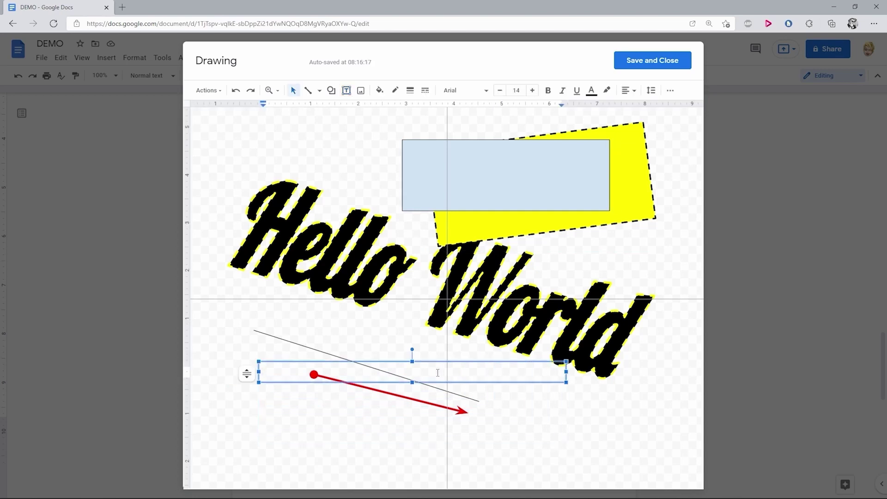
drag(286, 365, 322, 431)
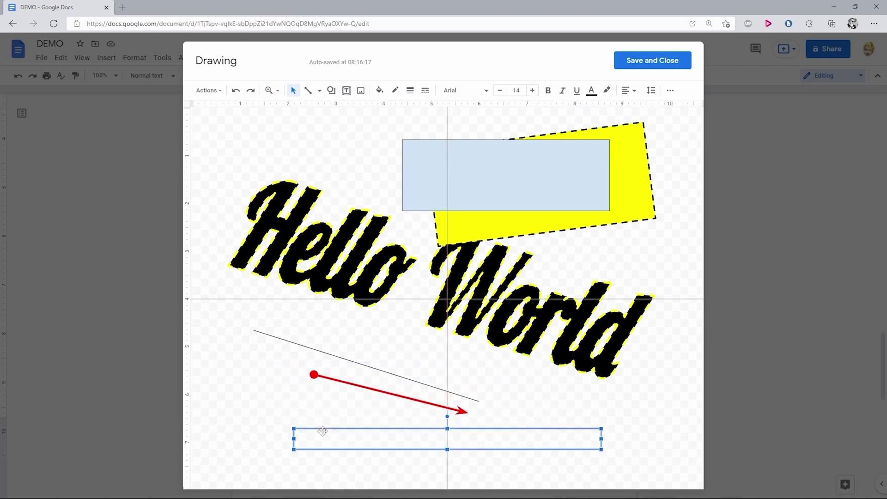
click(313, 439)
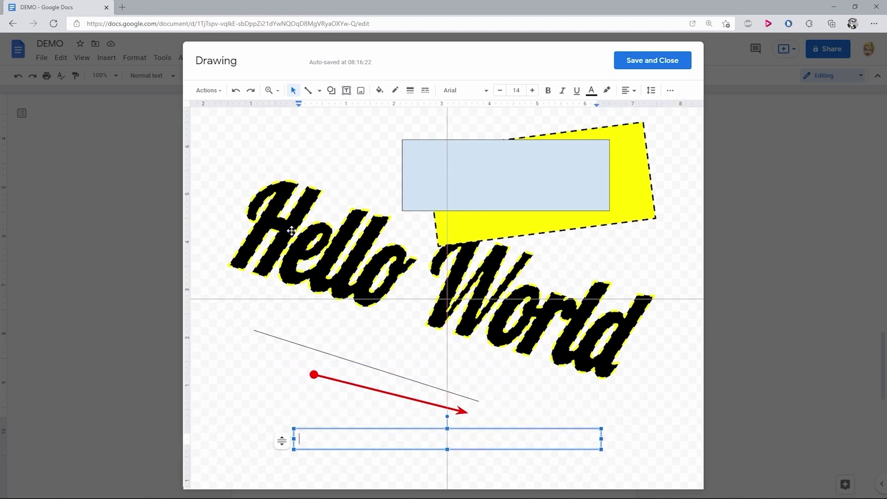
- Give the text box orange fill, a red 4px dashed border and the Comfortaa font
click(379, 90)
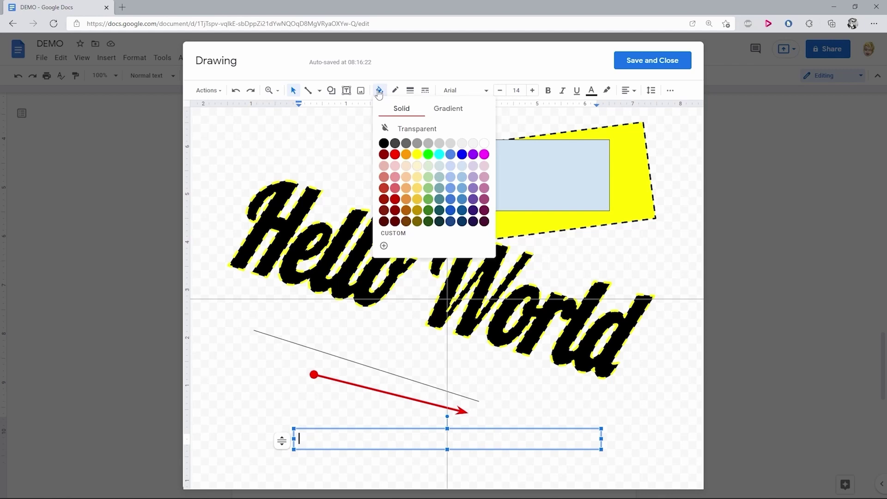
click(406, 154)
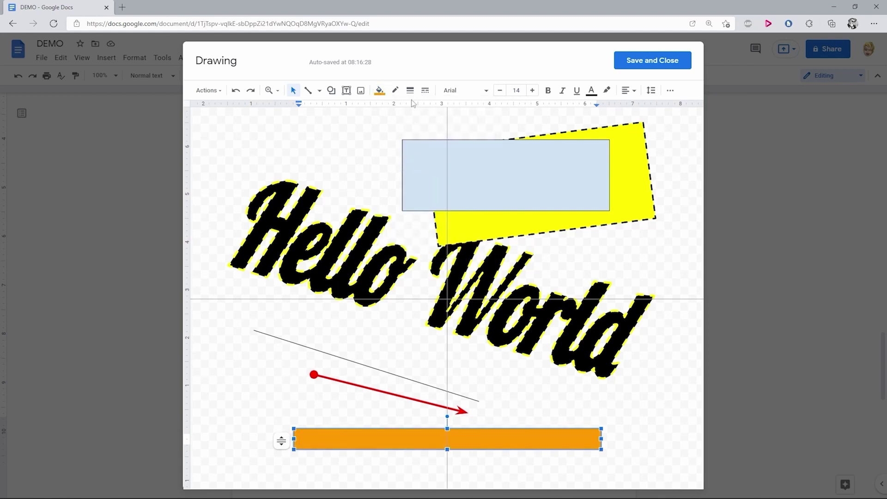
click(396, 91)
click(410, 136)
click(409, 90)
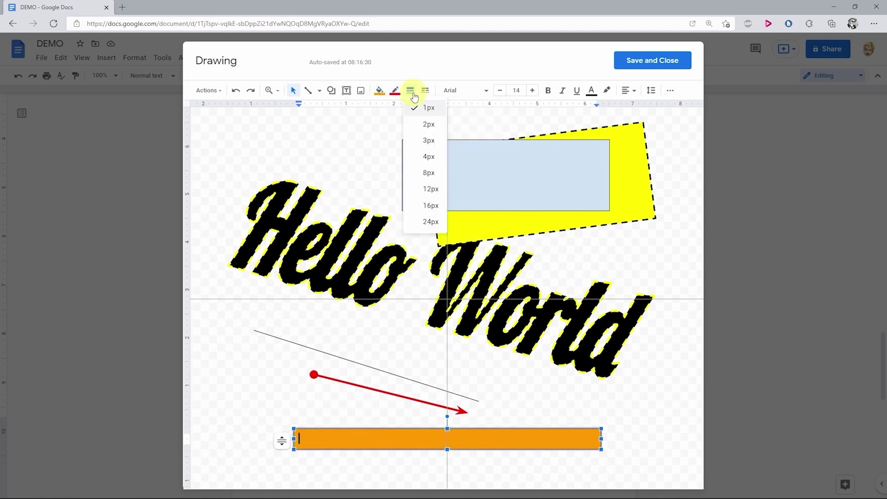
click(428, 157)
click(425, 90)
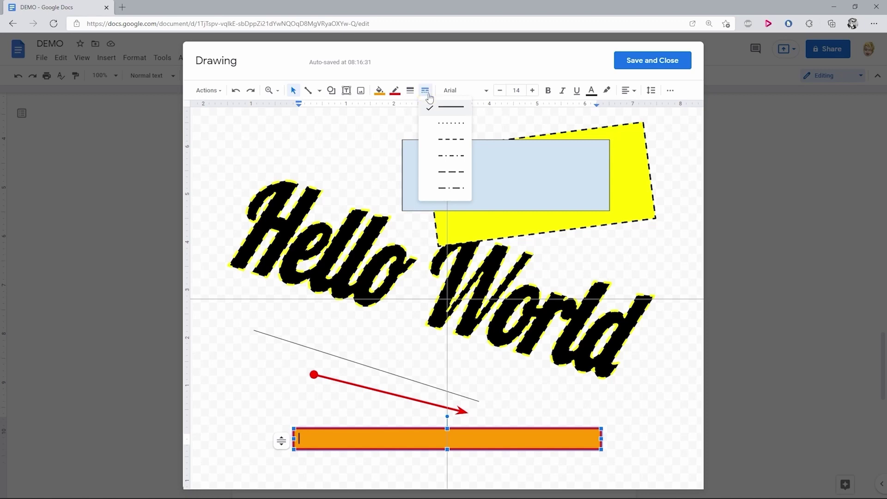
click(439, 140)
click(451, 91)
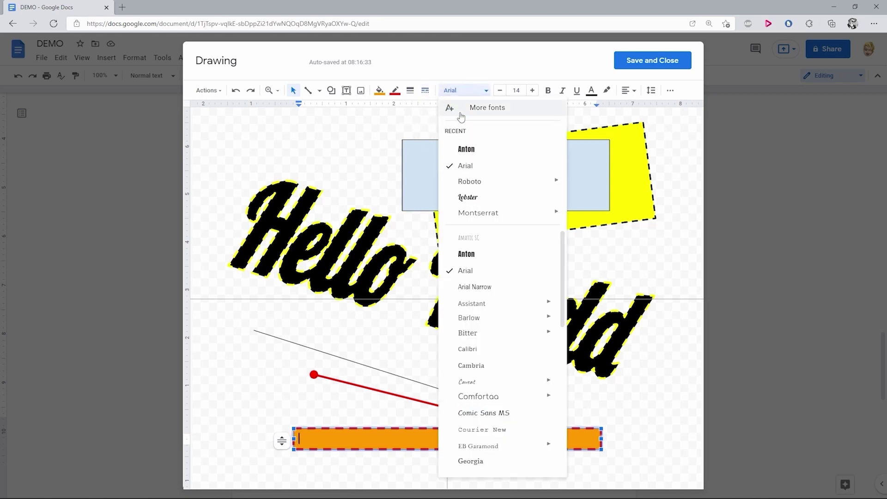
click(476, 396)
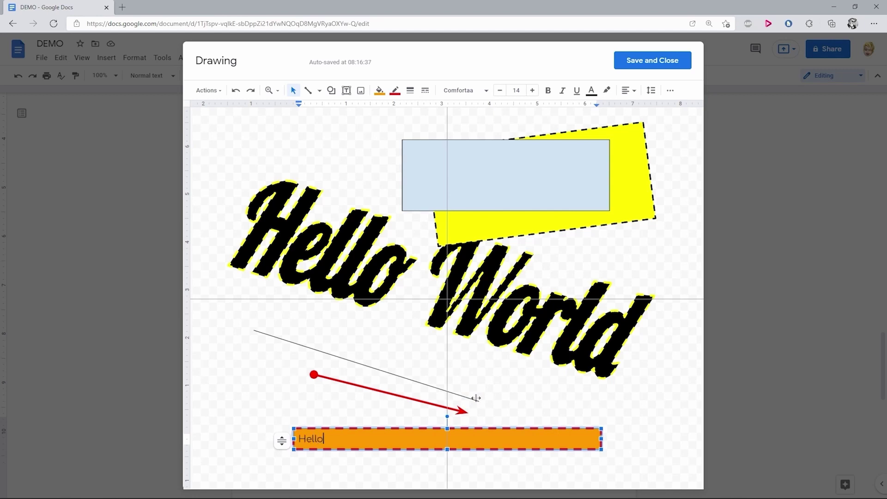
- Make Hello size 16, bold and italic, recolour it and centre it in the orange box
click(533, 90)
click(532, 90)
click(548, 91)
click(563, 93)
click(593, 91)
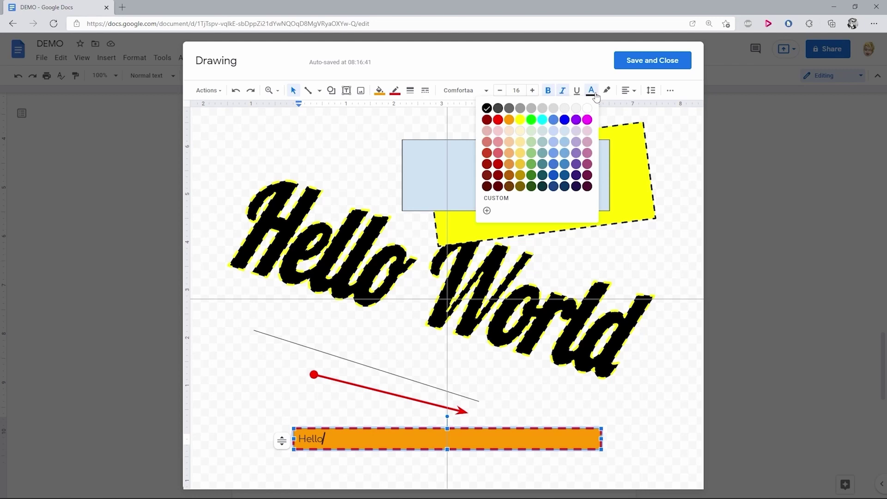
click(532, 142)
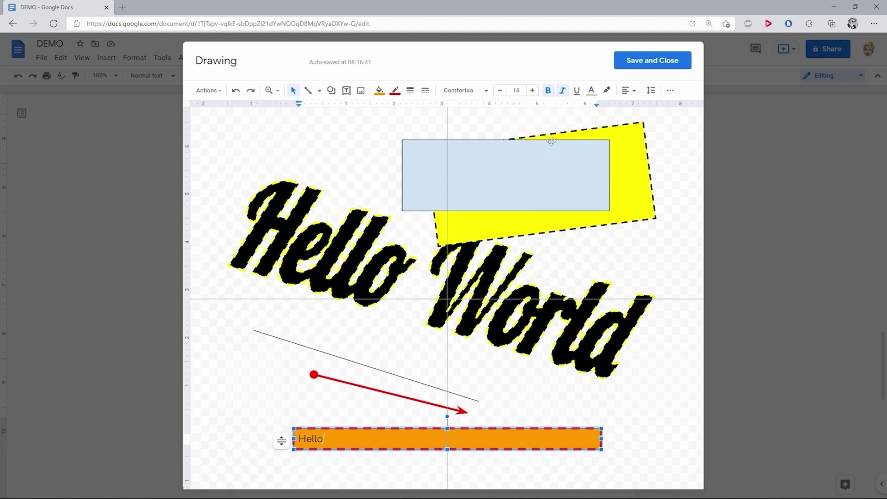
click(636, 92)
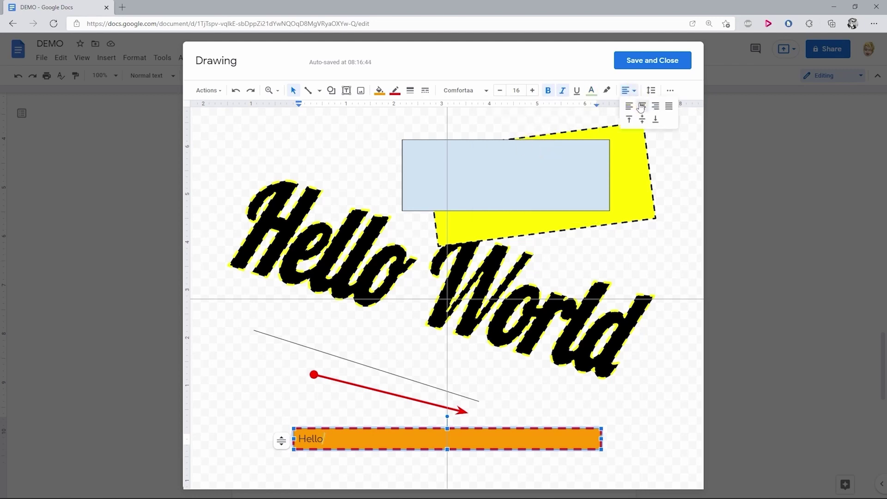
click(642, 106)
click(670, 93)
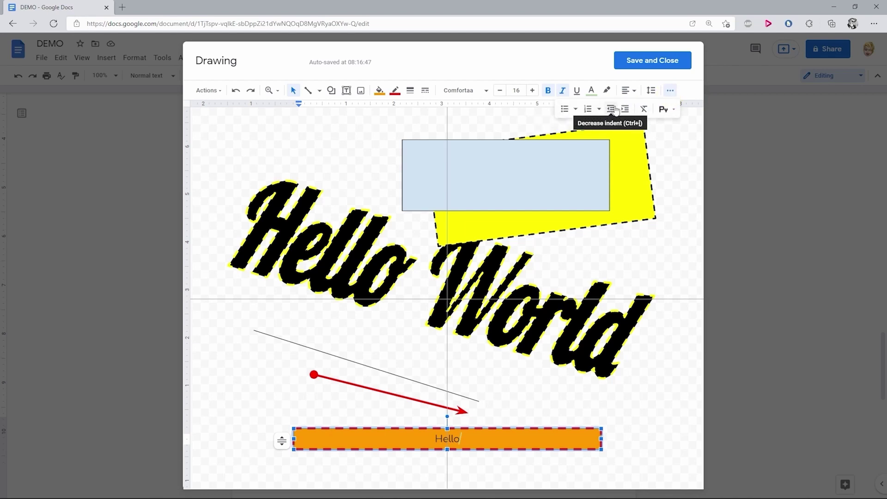
click(666, 247)
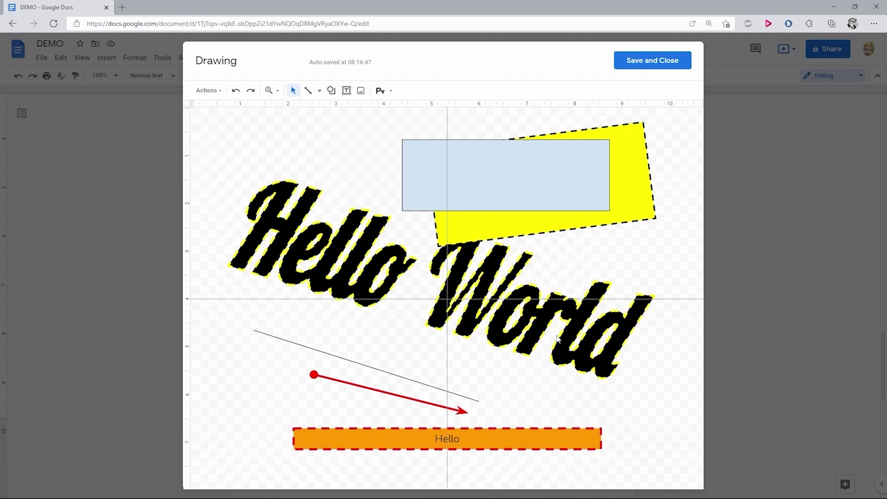
- Widen the orange box, switch it to Do not autofit, and make it taller
click(495, 432)
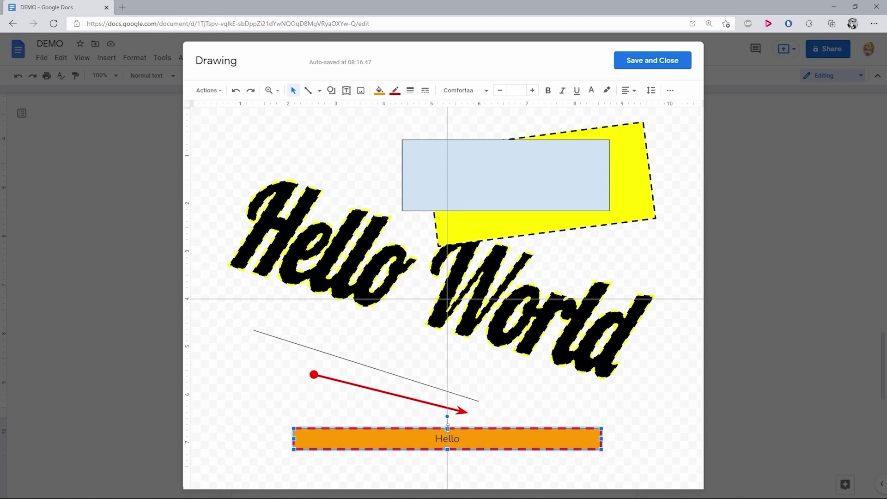
drag(447, 426, 450, 398)
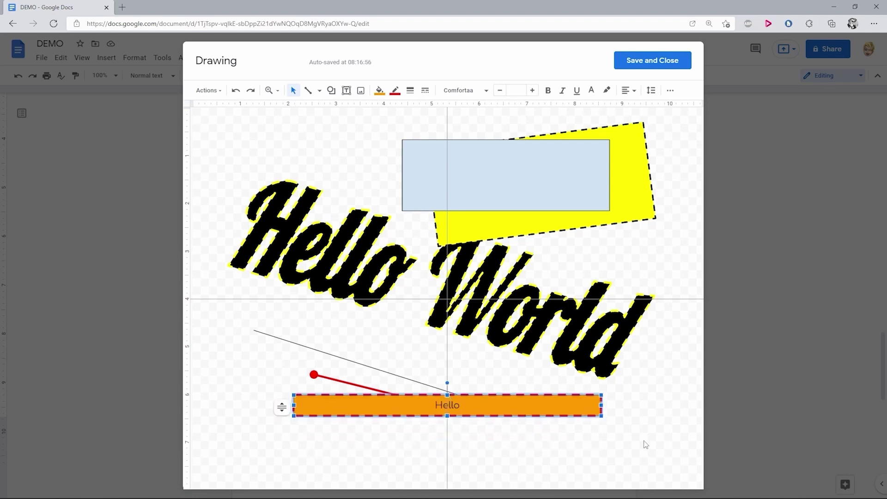
drag(603, 417, 648, 443)
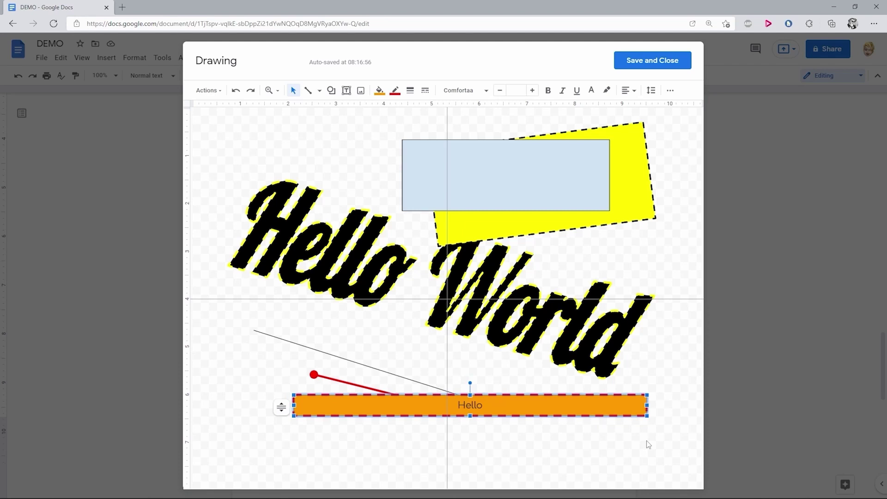
drag(587, 405, 588, 432)
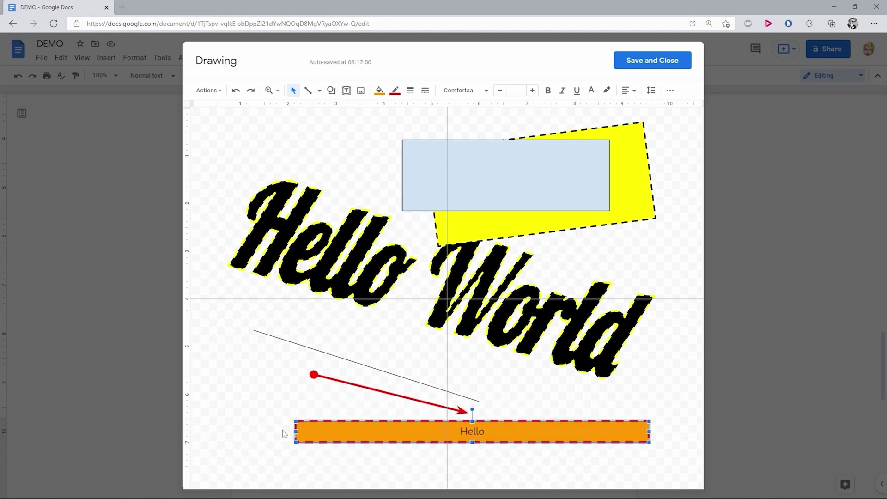
click(303, 431)
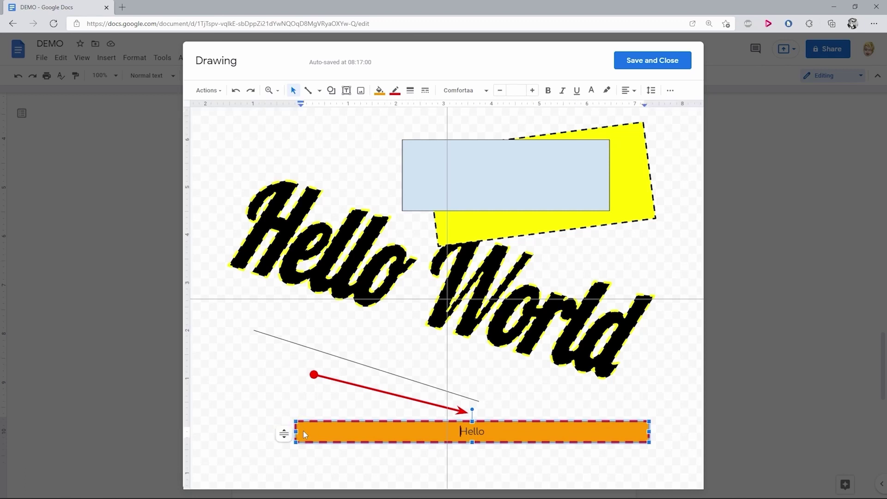
click(285, 434)
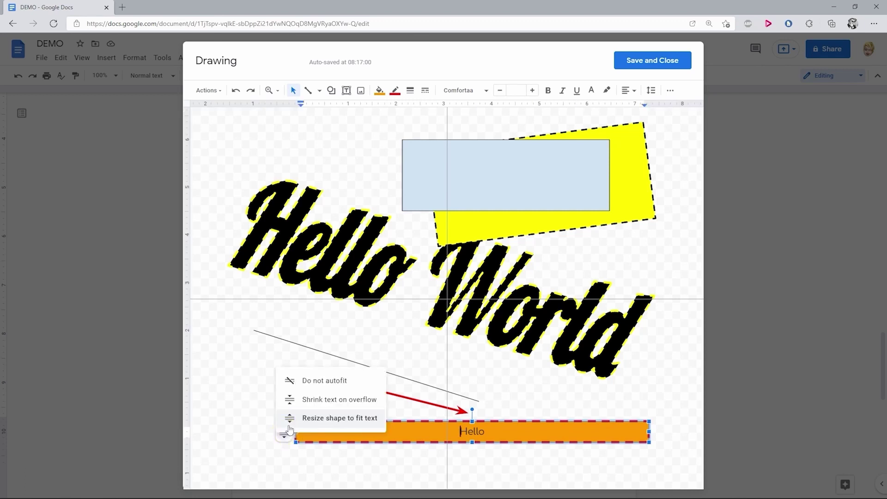
click(308, 385)
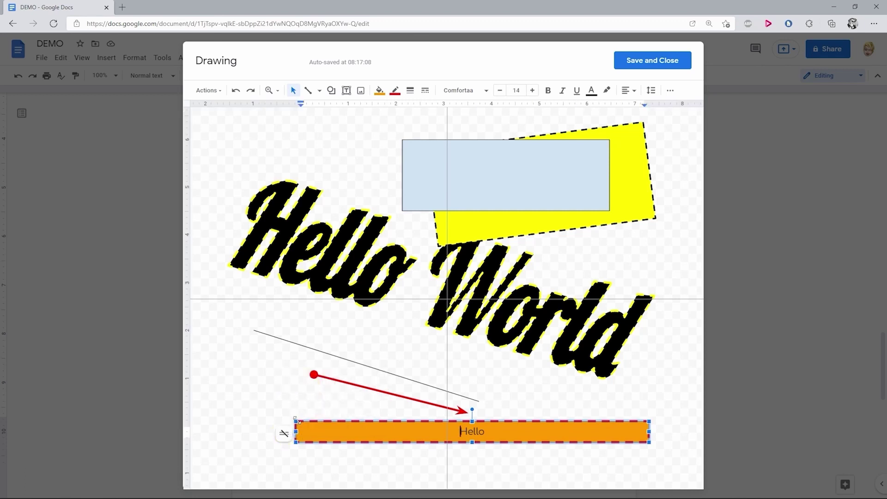
drag(297, 421, 230, 371)
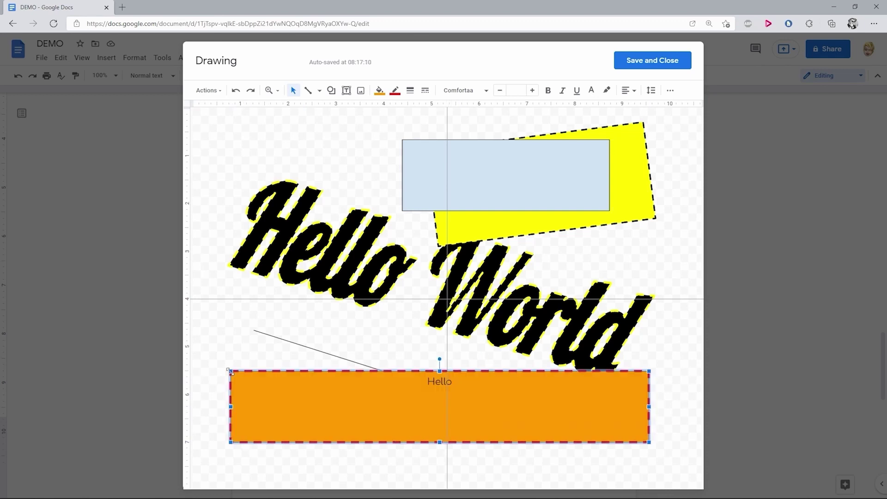
- Send the orange box to back and move it up behind Hello World
right_click(406, 399)
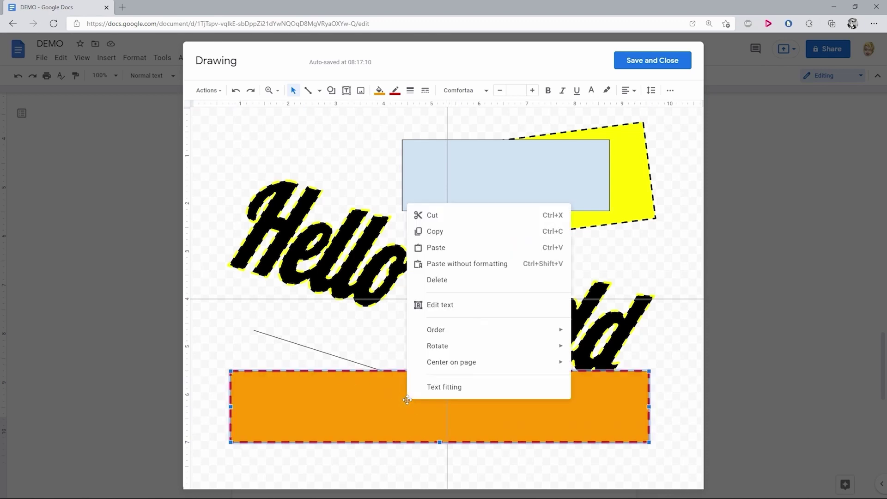
mouse_move(475, 341)
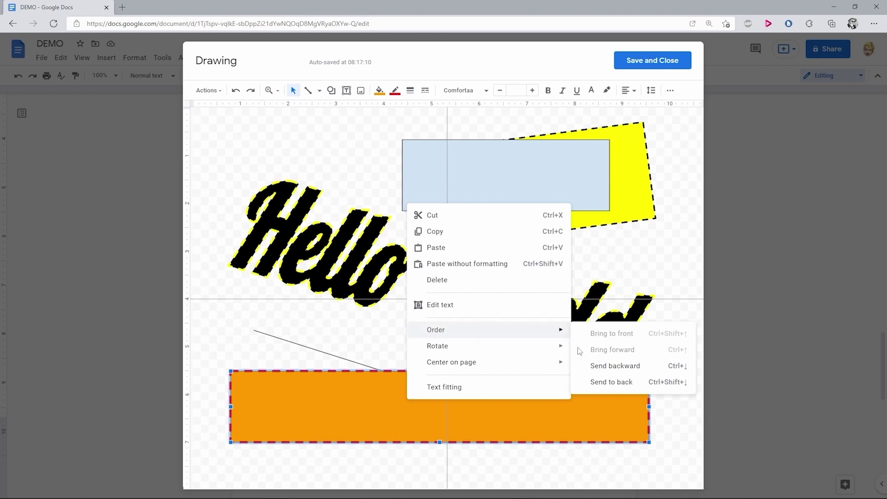
click(594, 382)
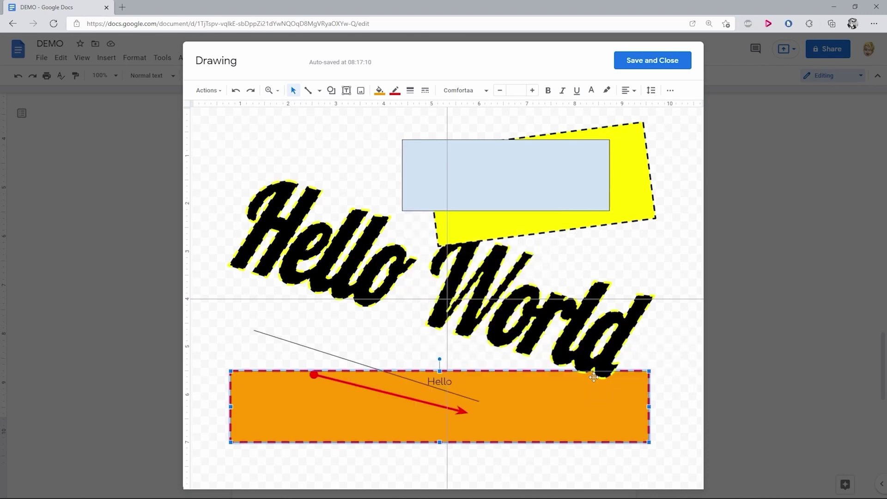
drag(546, 399, 546, 228)
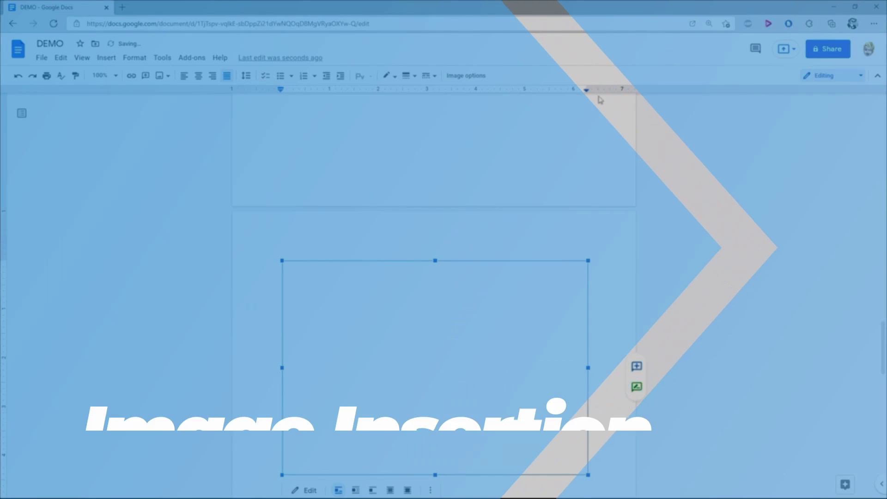
scroll(434, 277, down, 3)
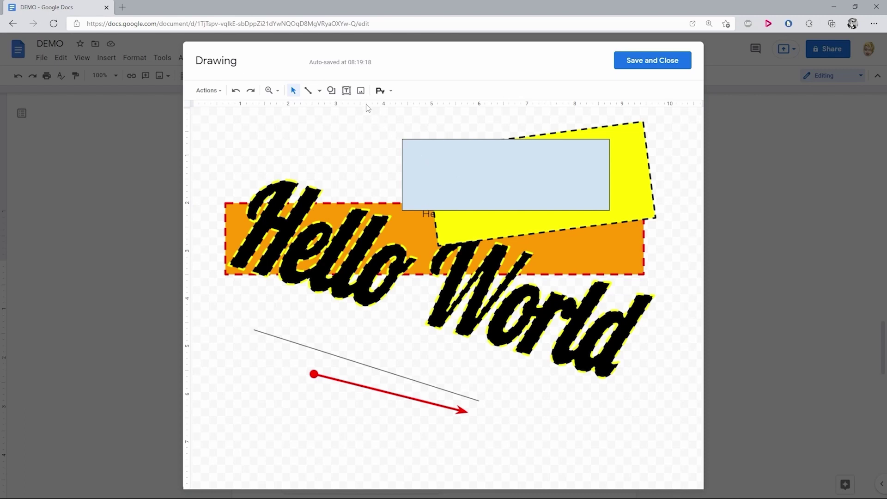
- Upload the newspaper templates screenshot, enlarge it and place it over the word art
click(361, 91)
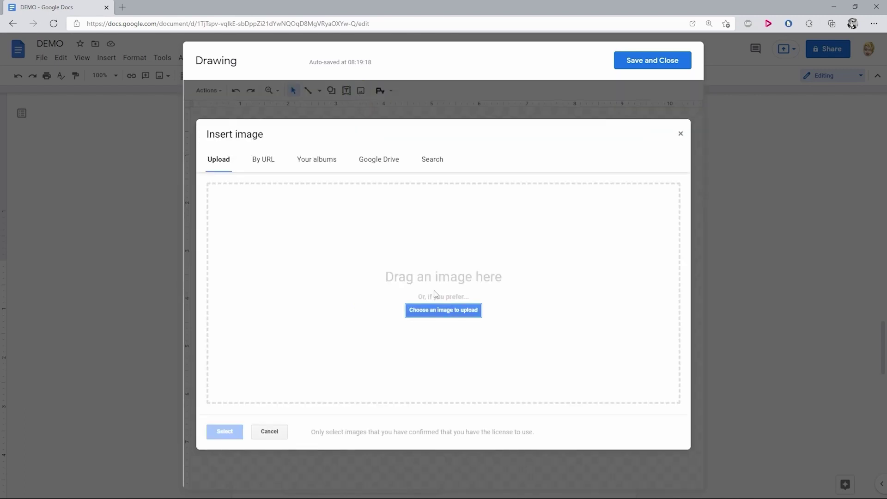
key(super+d)
drag(506, 149, 399, 287)
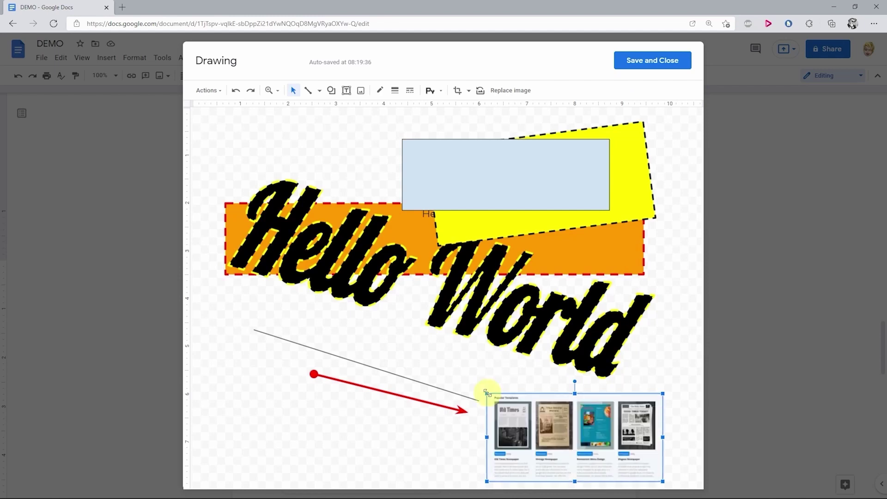
drag(488, 394, 277, 289)
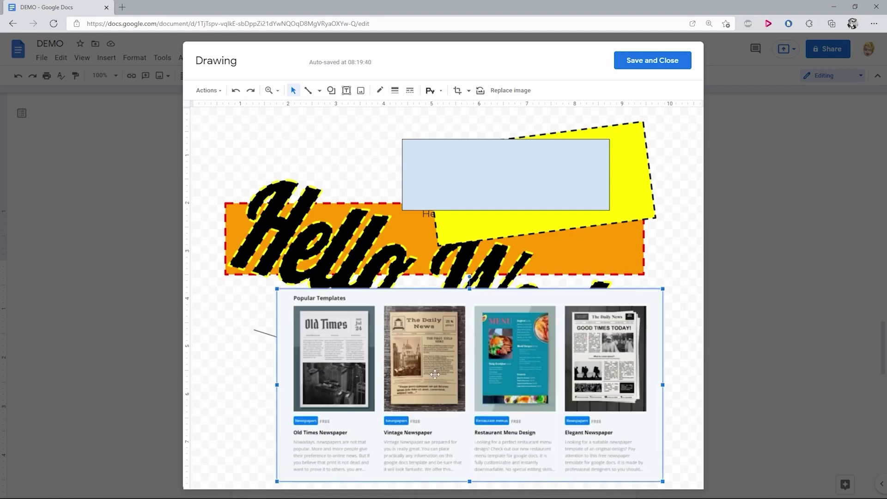
drag(435, 374, 417, 315)
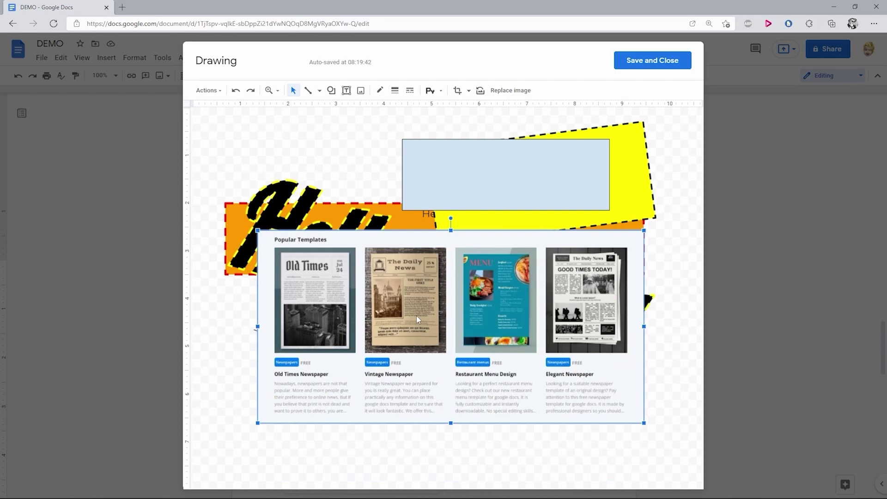
- Save the drawing, shrink it, and wrap the Tincidunt paragraph text around it
click(642, 62)
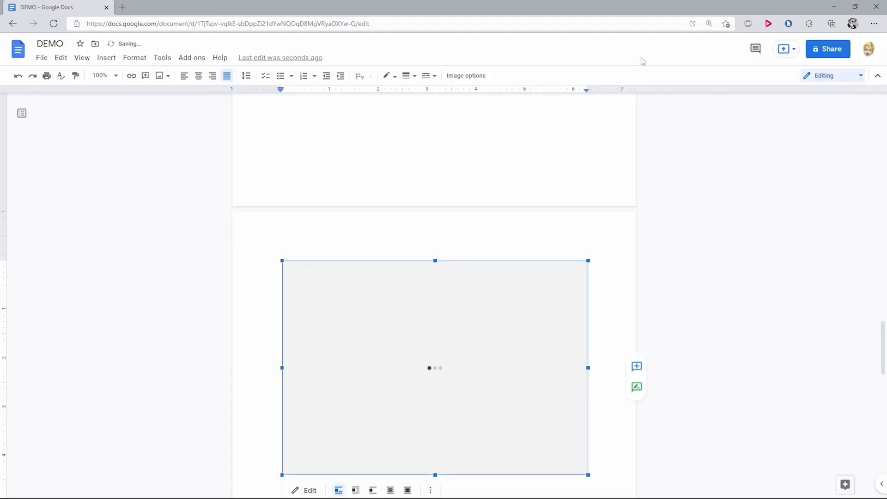
scroll(436, 328, down, 1)
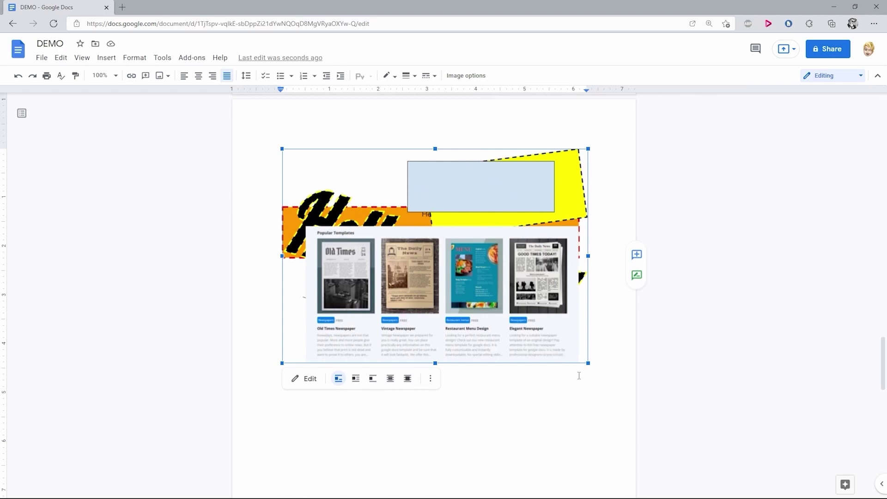
drag(587, 363, 496, 303)
key(Delete)
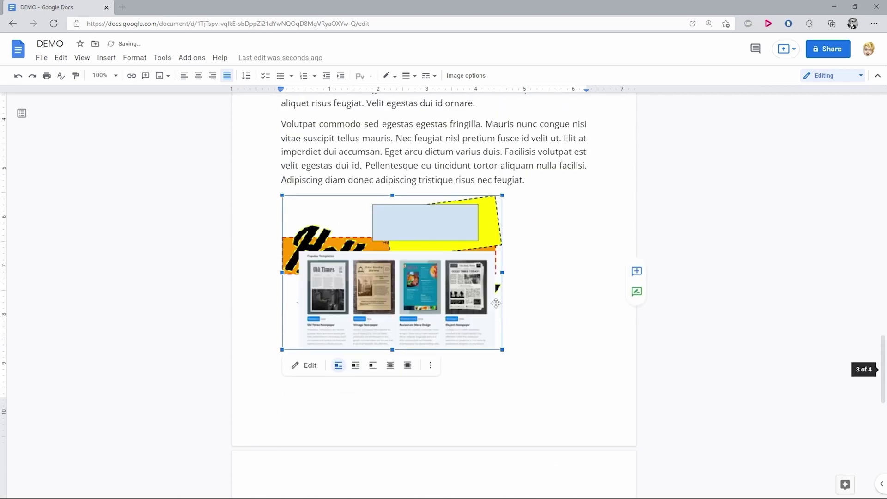
click(356, 365)
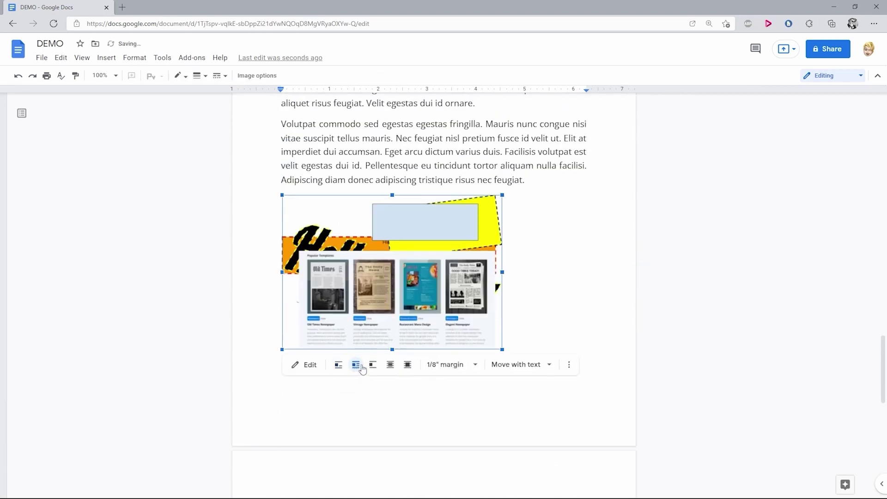
drag(438, 321, 535, 289)
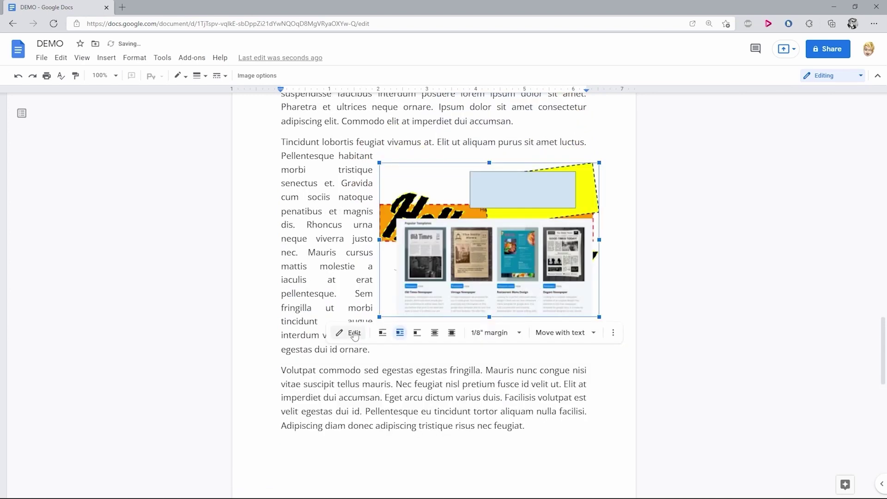